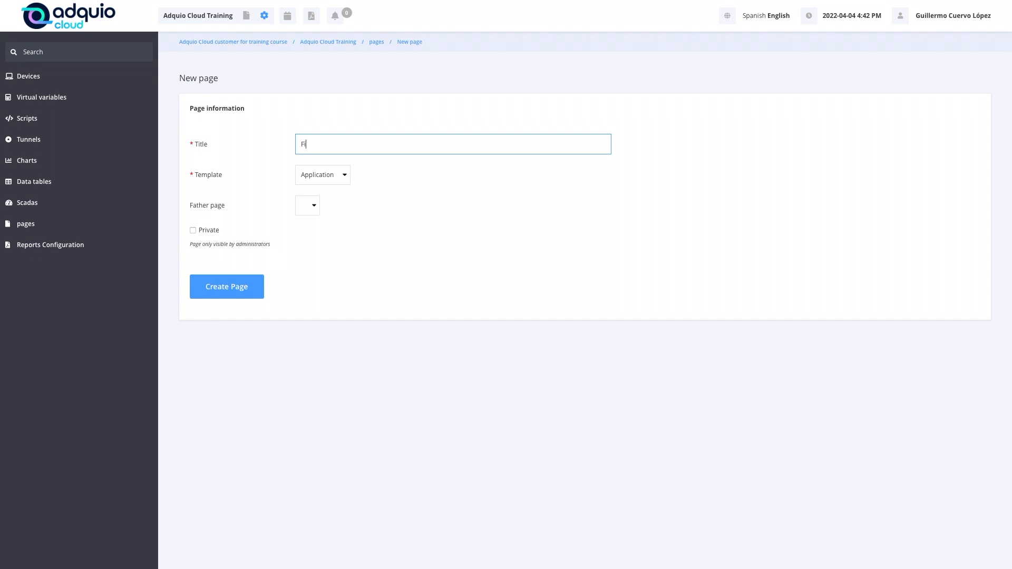
Step: Create a page titled "First page of training" with the Application template and no father page
type("rst page of training")
left_click(339, 179)
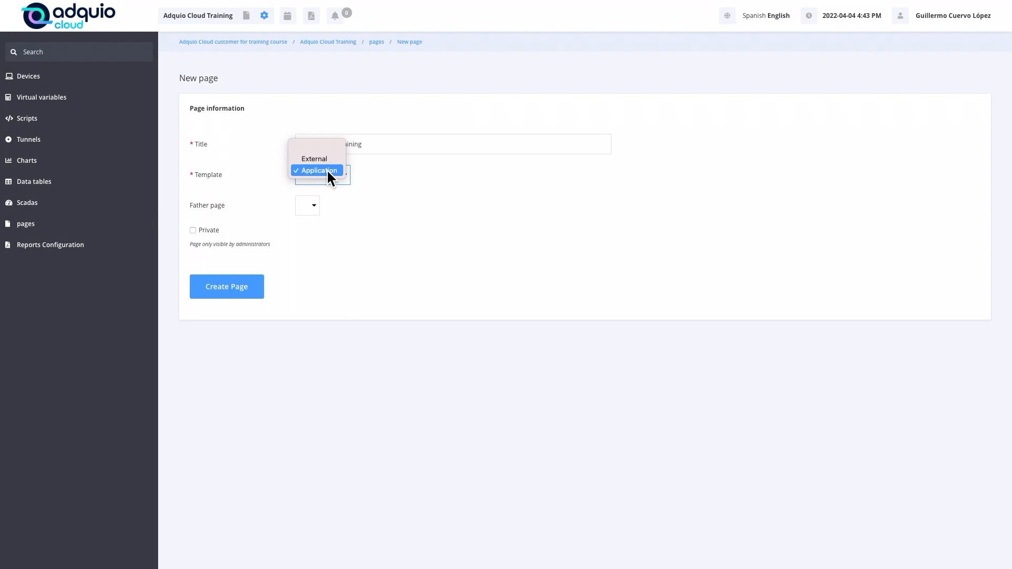
left_click(327, 168)
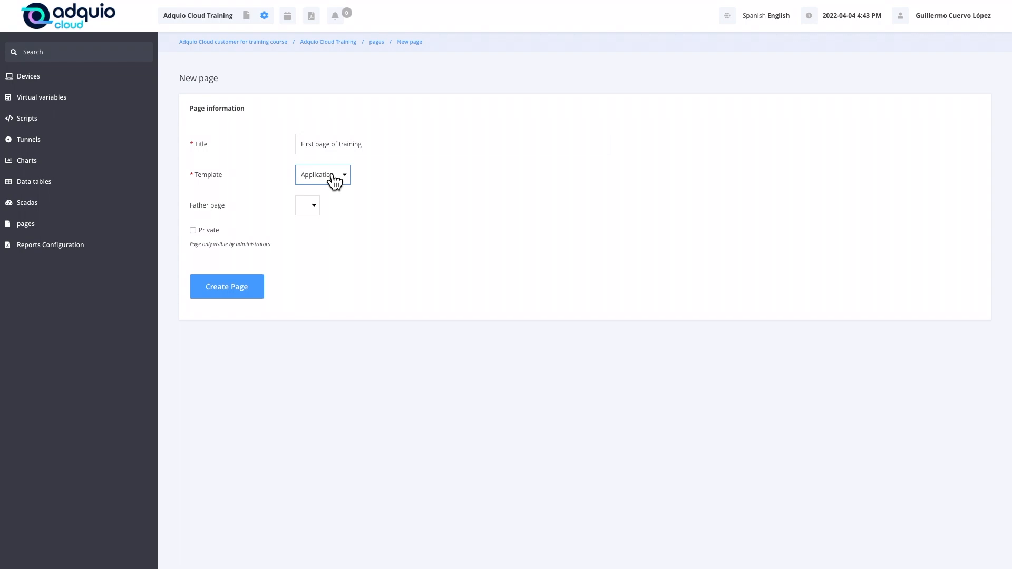
left_click(314, 207)
left_click(249, 293)
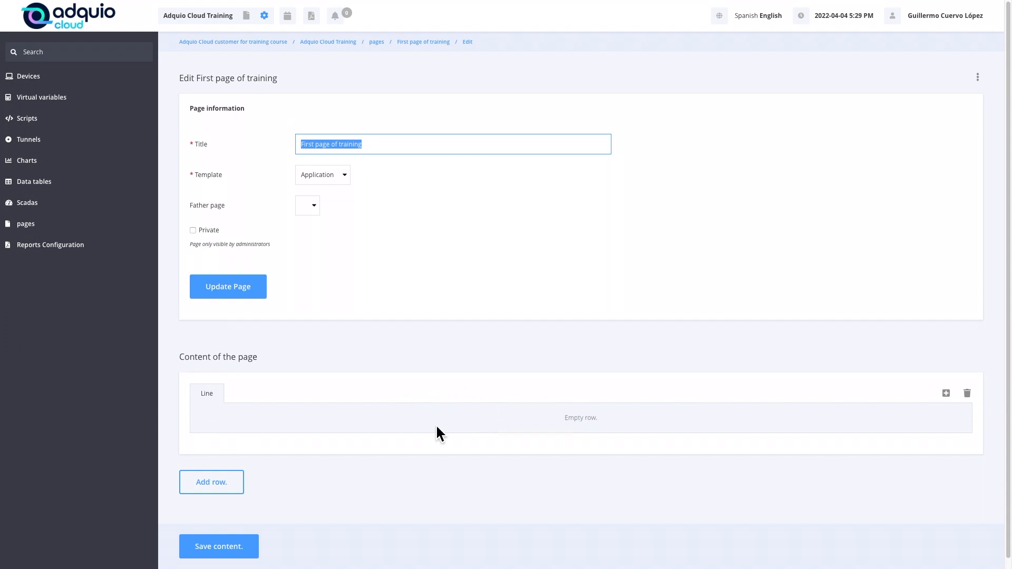
Step: Add a Graph block to the empty row, using the Temperature graph chart and the title "Temperature Graph"
left_click(947, 395)
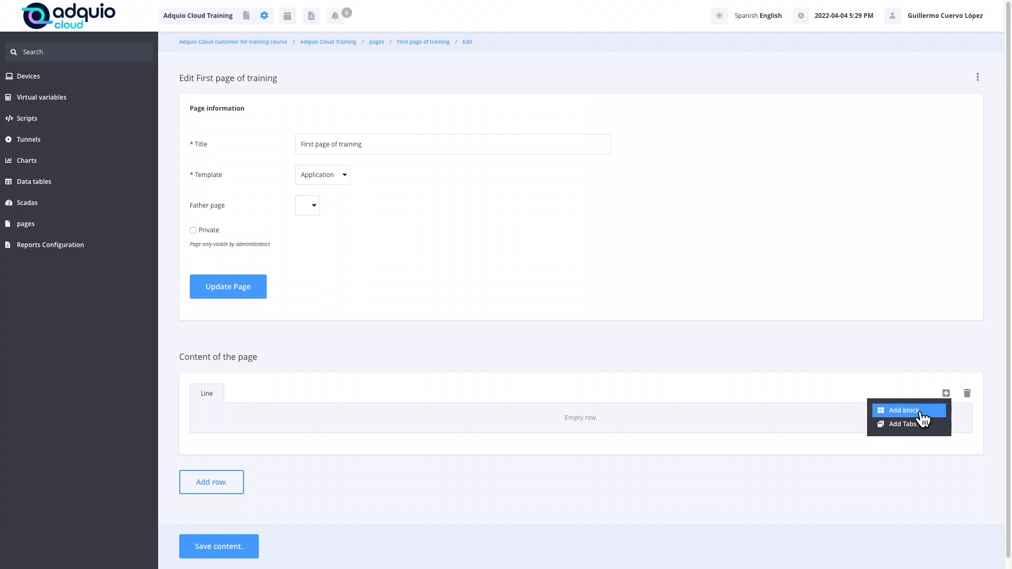
left_click(903, 411)
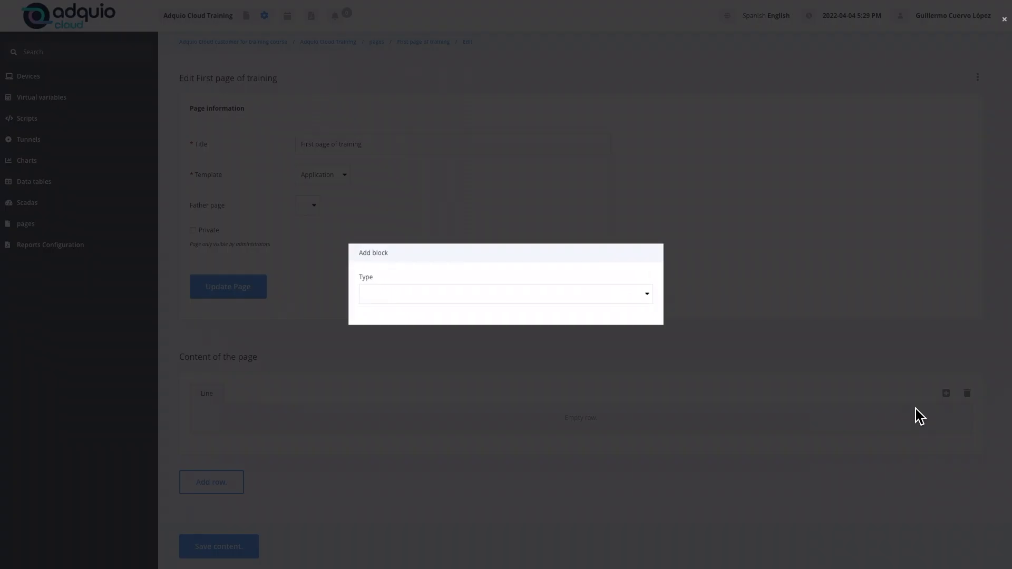
left_click(422, 303)
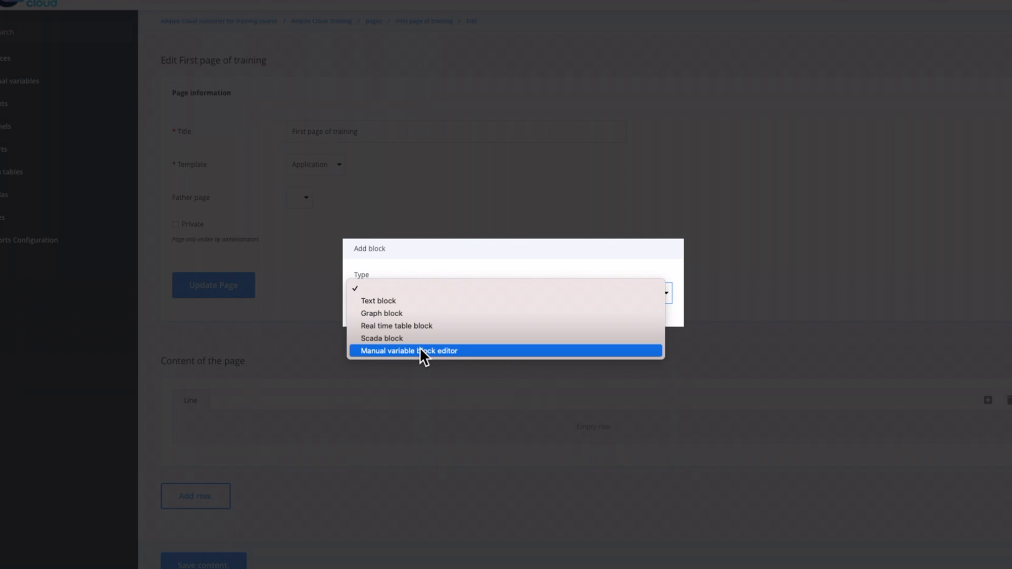
left_click(406, 313)
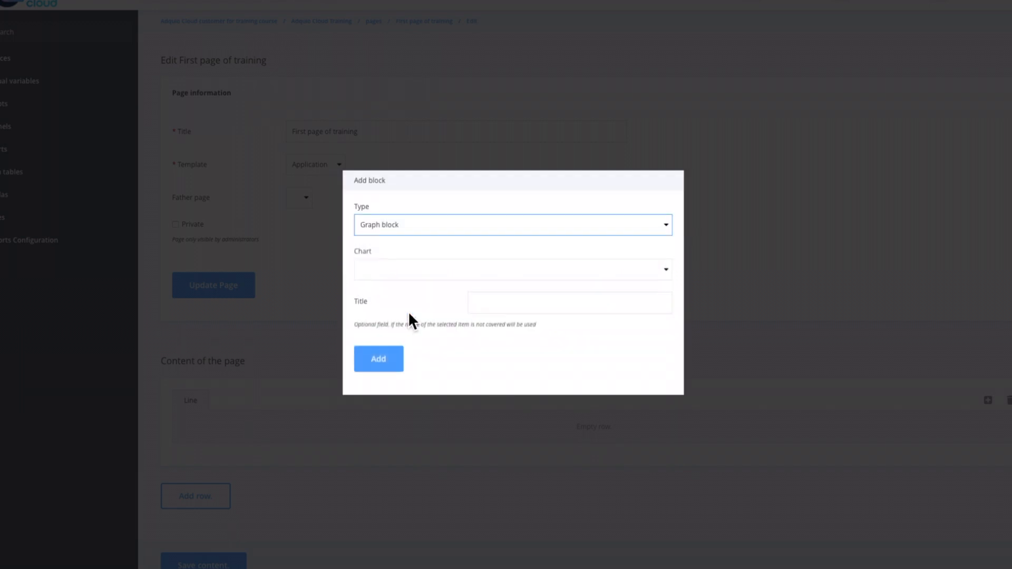
left_click(443, 273)
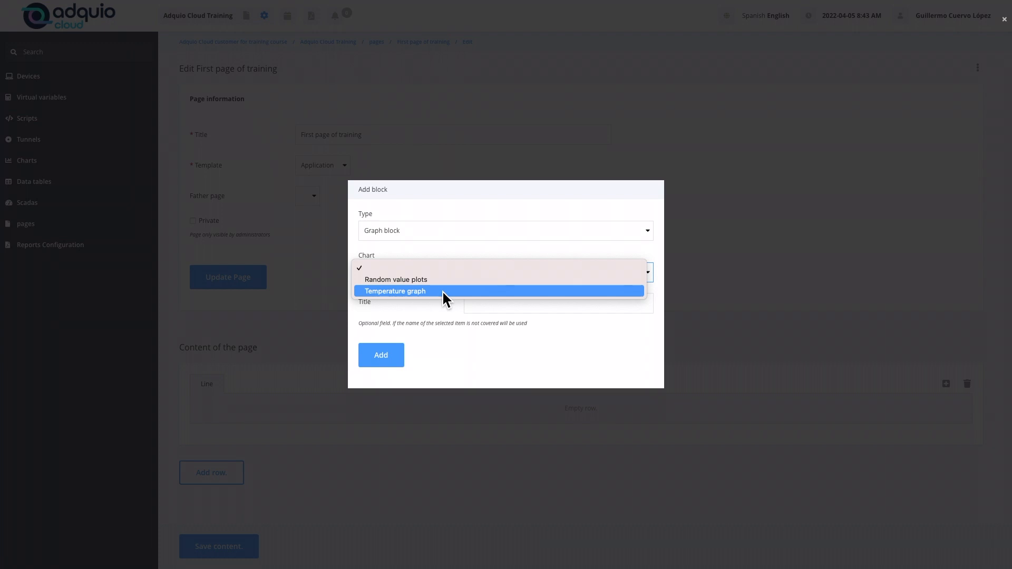
left_click(441, 291)
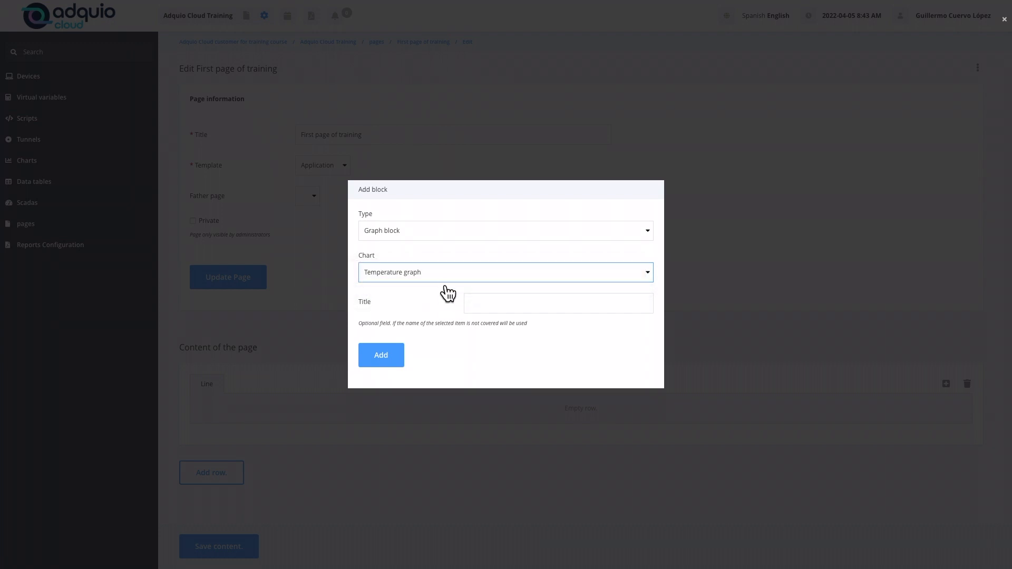
left_click(505, 304)
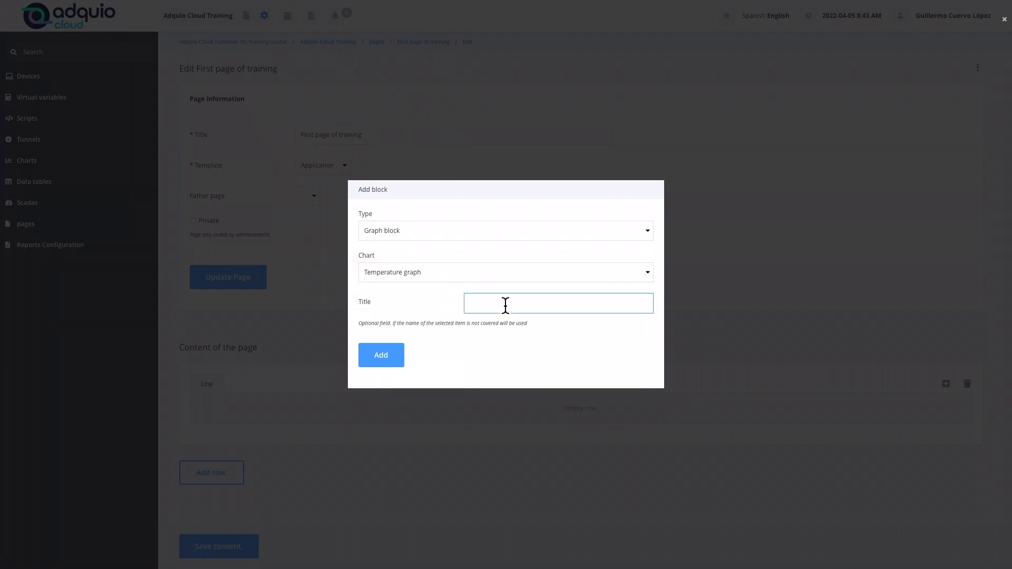
type("Temperature Geraph")
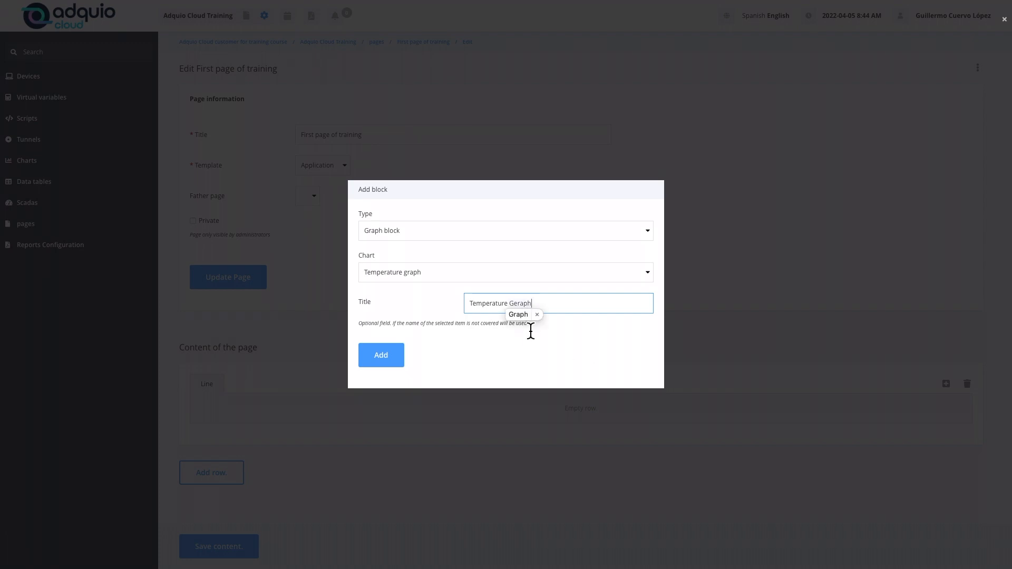
left_click(386, 356)
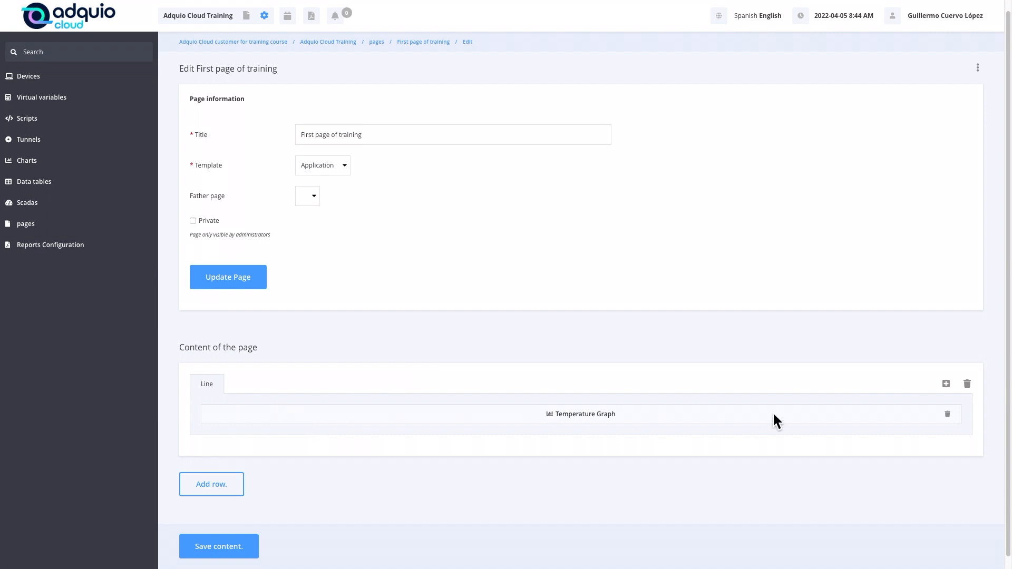
Step: Add a Text block titled "Example" with the content "Text" to the row containing the temperature graph
left_click(945, 383)
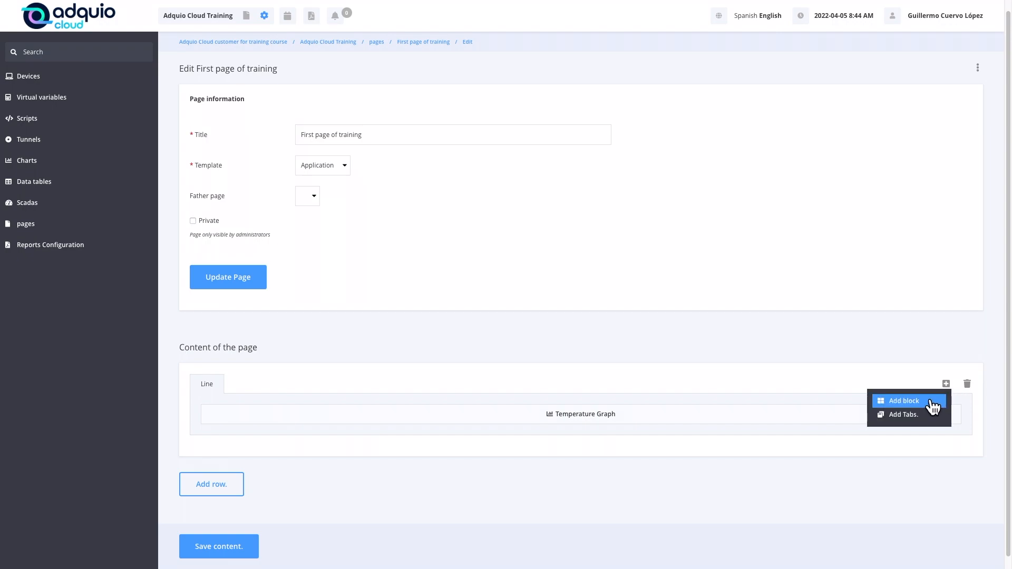
left_click(904, 401)
left_click(469, 294)
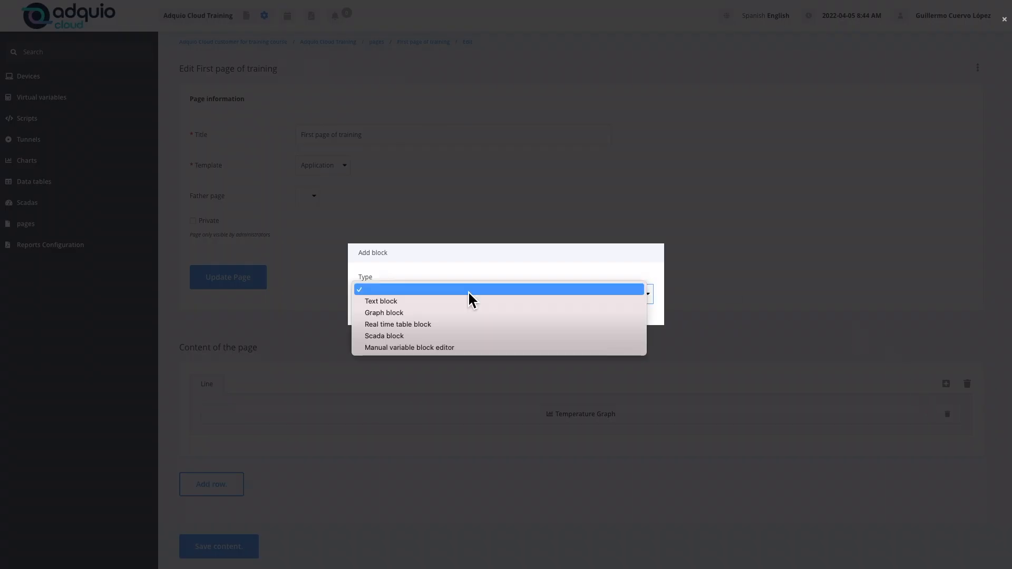
left_click(466, 299)
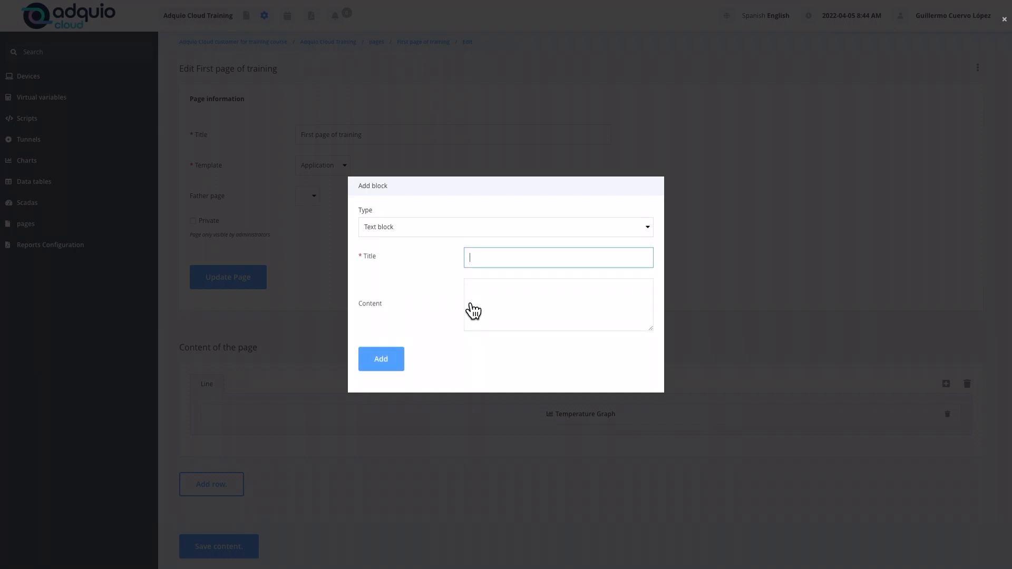
type("Example")
key("Tab")
type("Text")
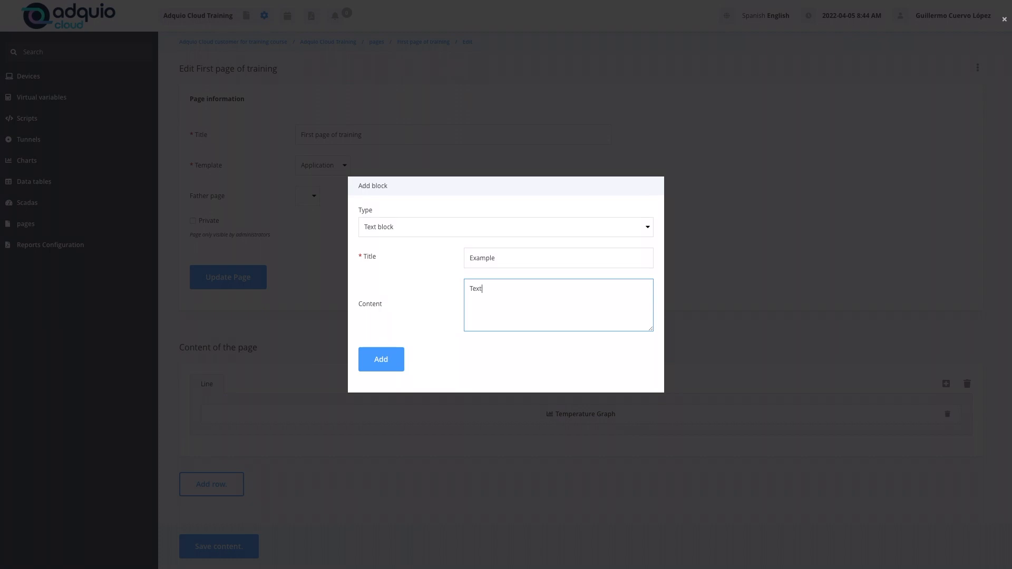
left_click(389, 363)
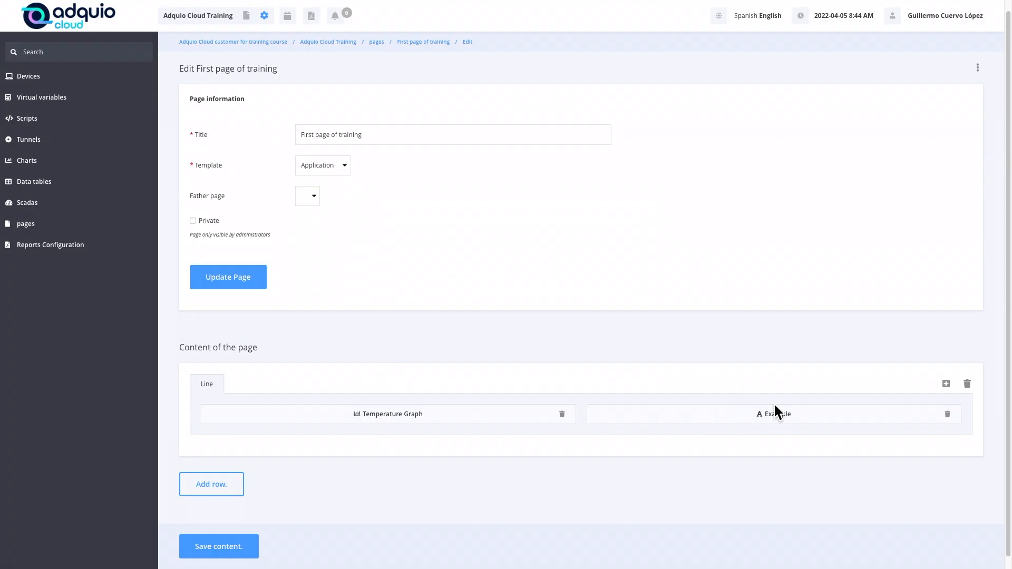
Step: Save the page content and open First page of training from the list of pages
left_click(228, 549)
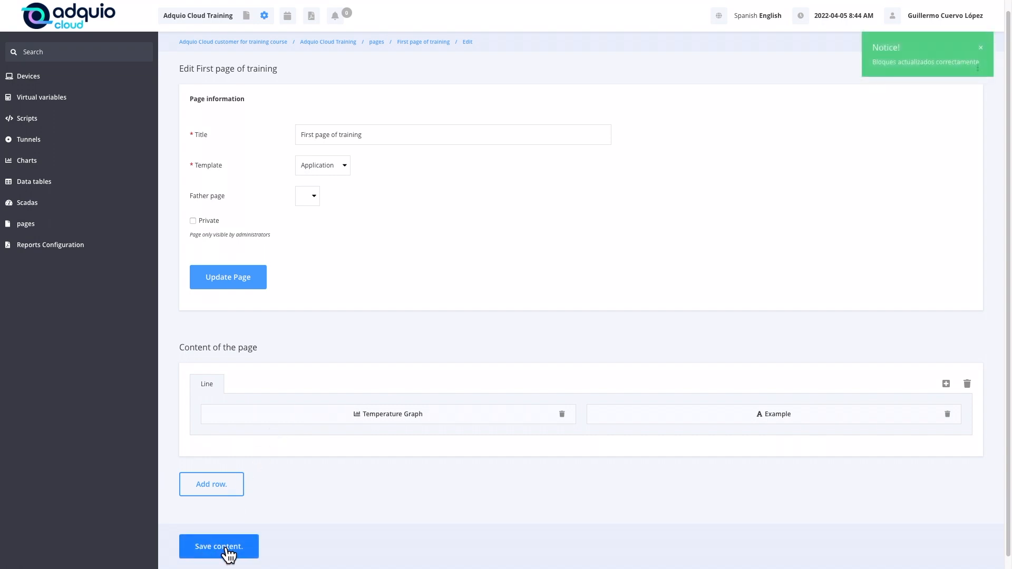
left_click(40, 224)
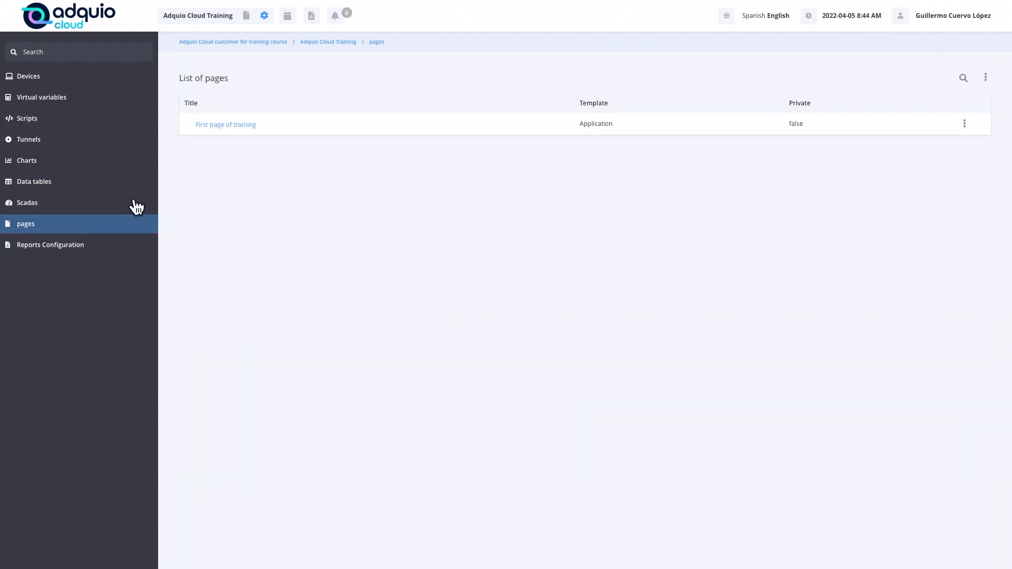
left_click(226, 126)
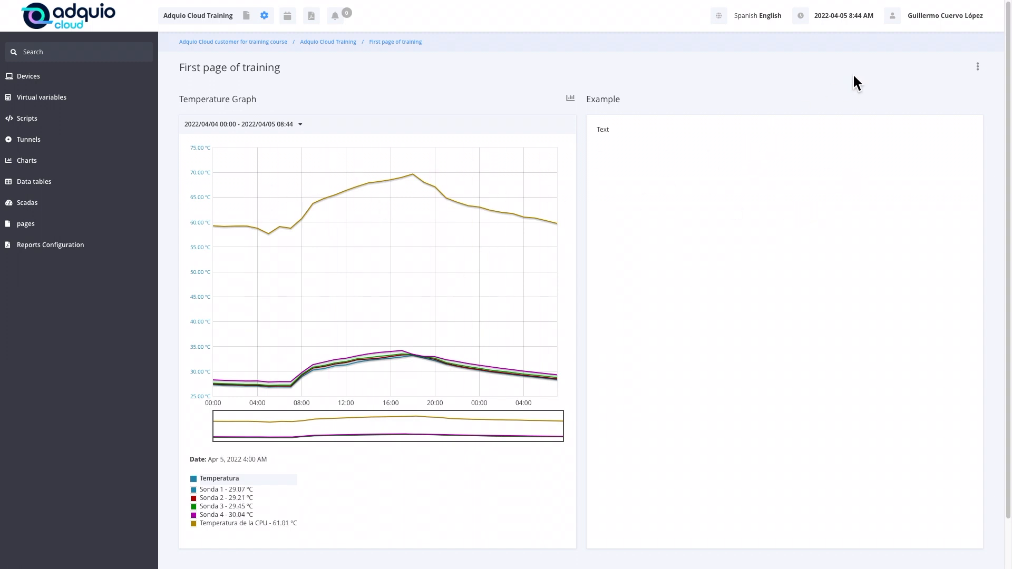
Step: Edit First page of training to add an empty row and place it above the row with the graph and text blocks
left_click(980, 69)
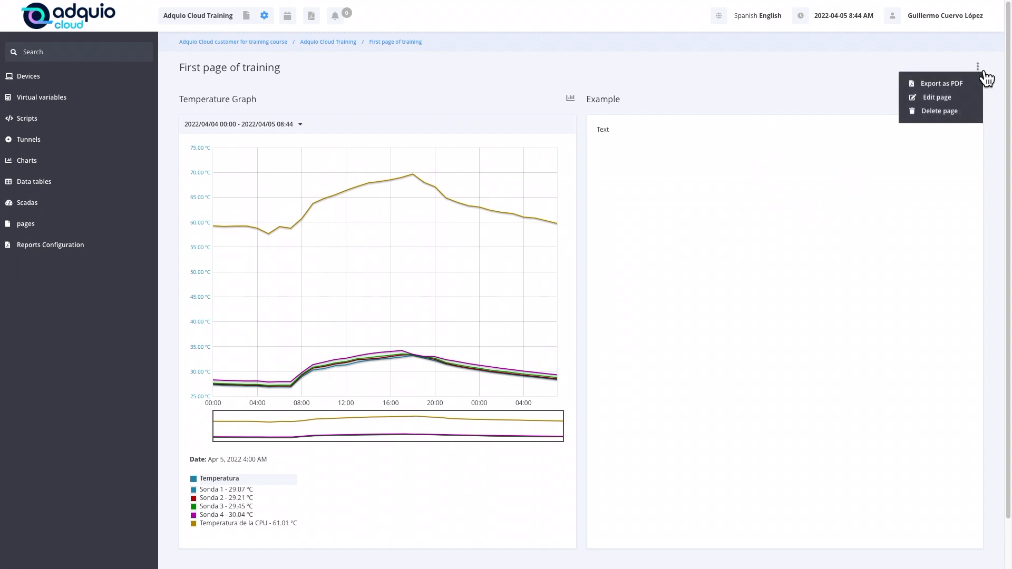
left_click(945, 98)
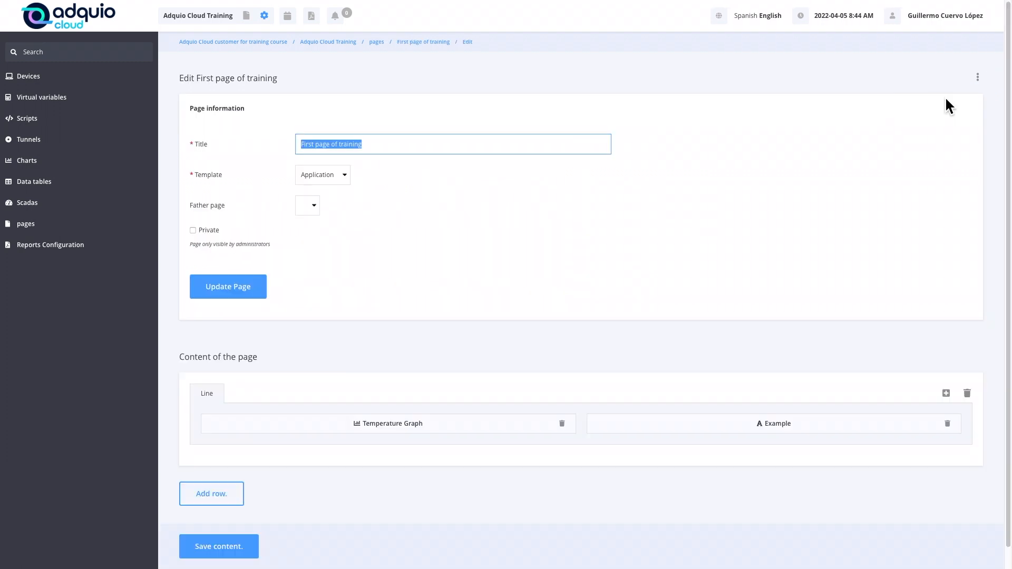
left_click(211, 494)
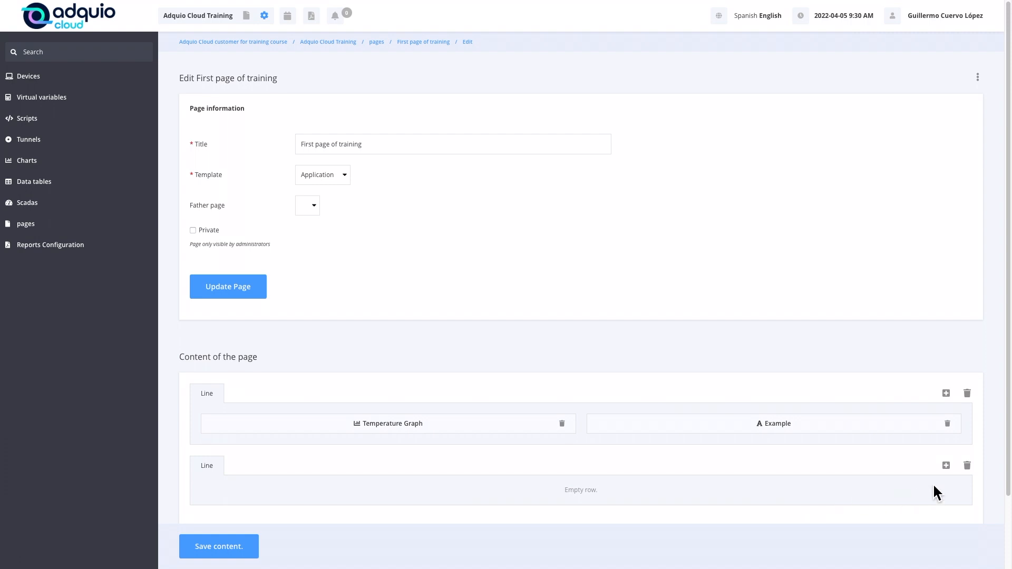
left_click_drag(712, 502, 691, 419)
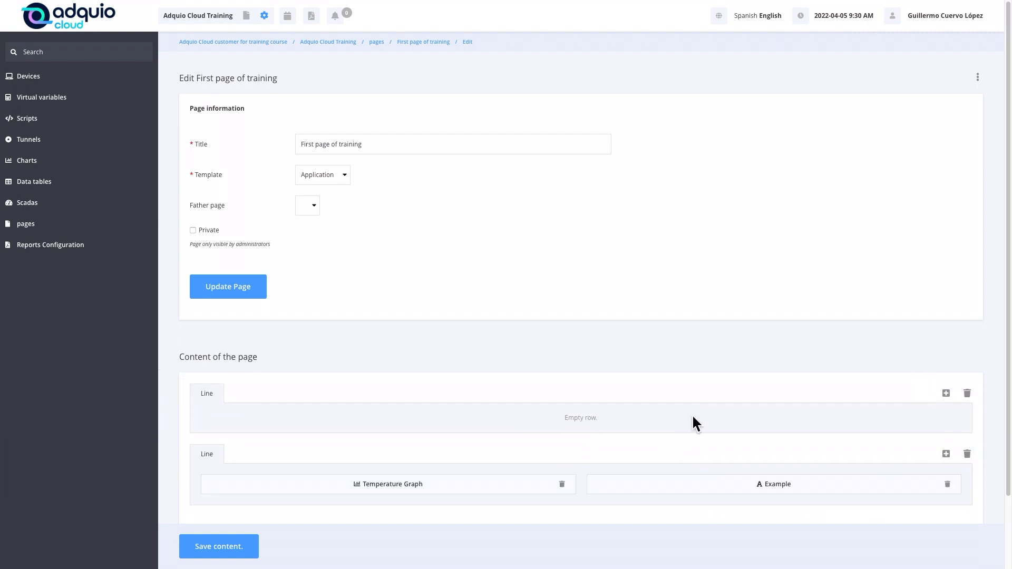
Step: Add a Scada block to the empty row, using the Temperature Control Offices scada and the title "Ground Floor"
left_click(953, 402)
left_click(916, 416)
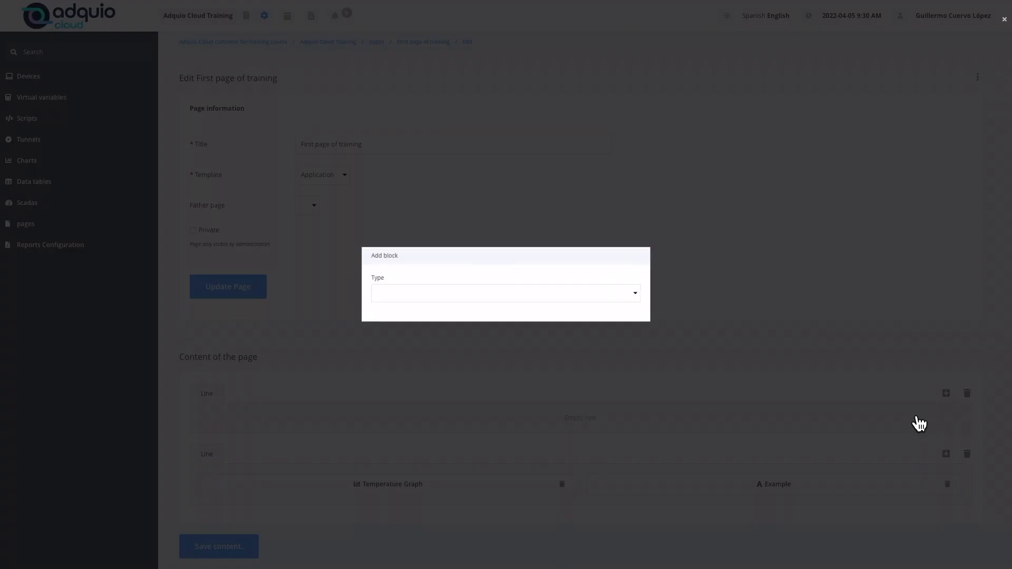
left_click(531, 296)
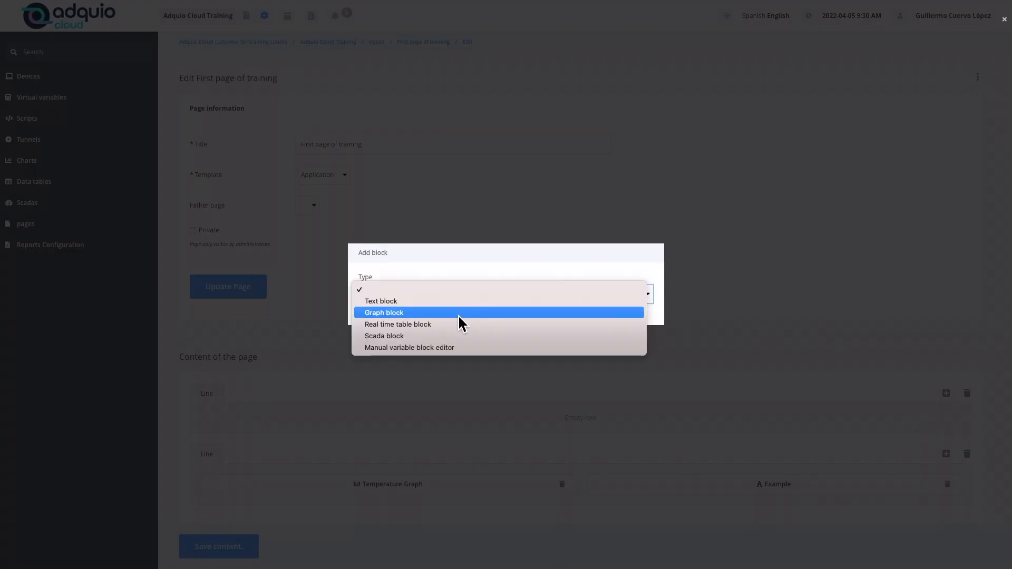
left_click(447, 337)
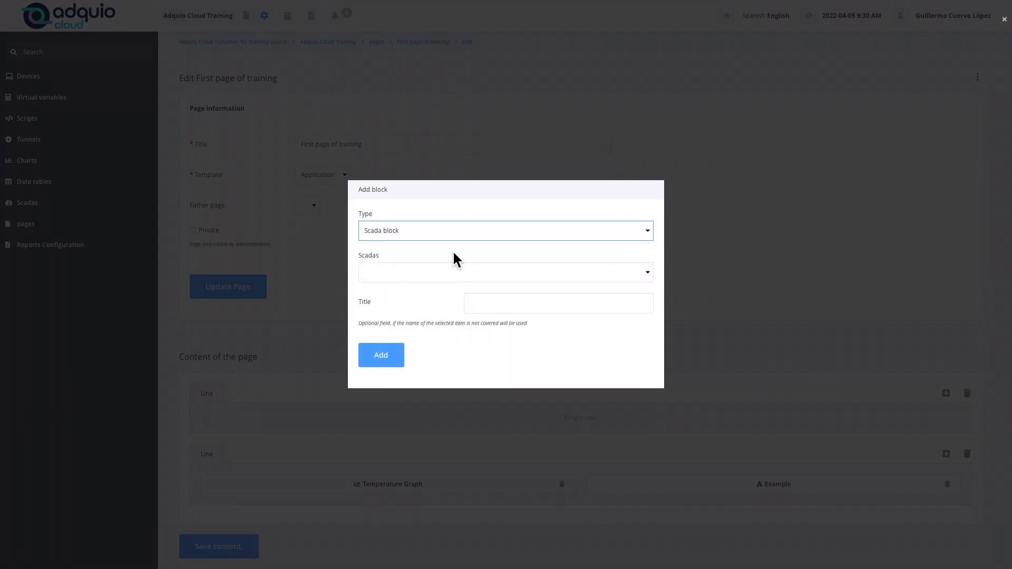
left_click(418, 276)
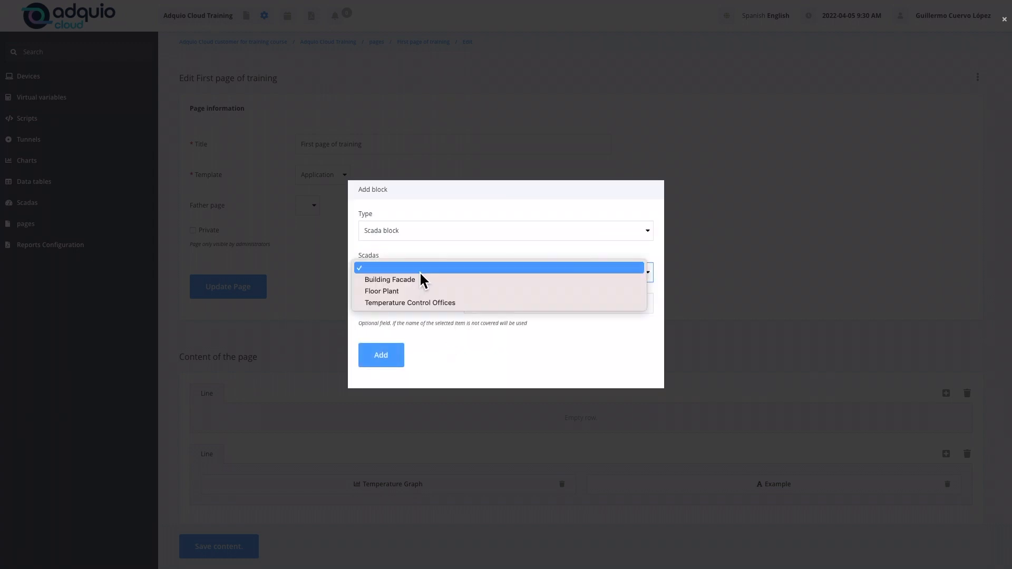
left_click(431, 305)
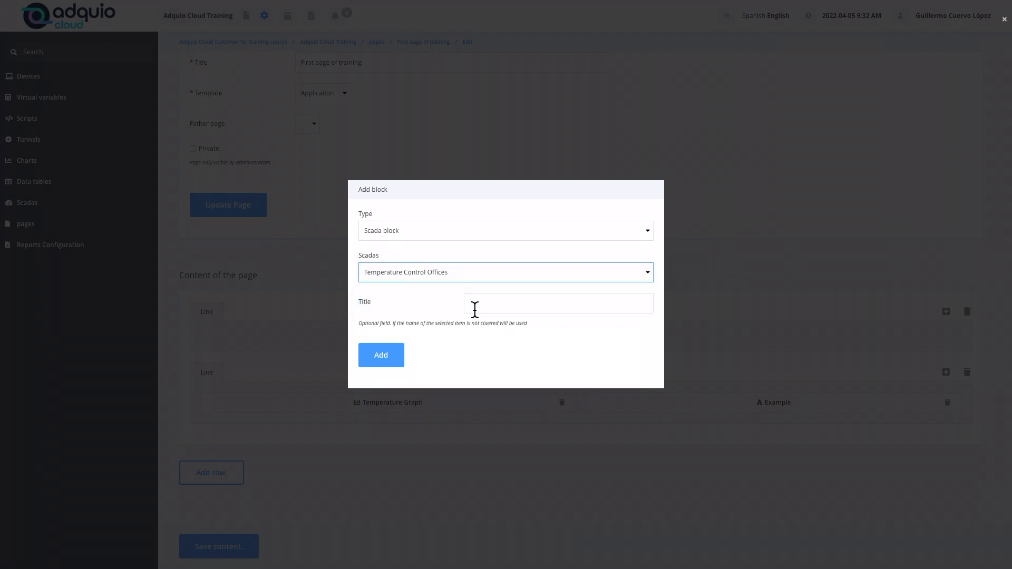
left_click(505, 311)
type("G")
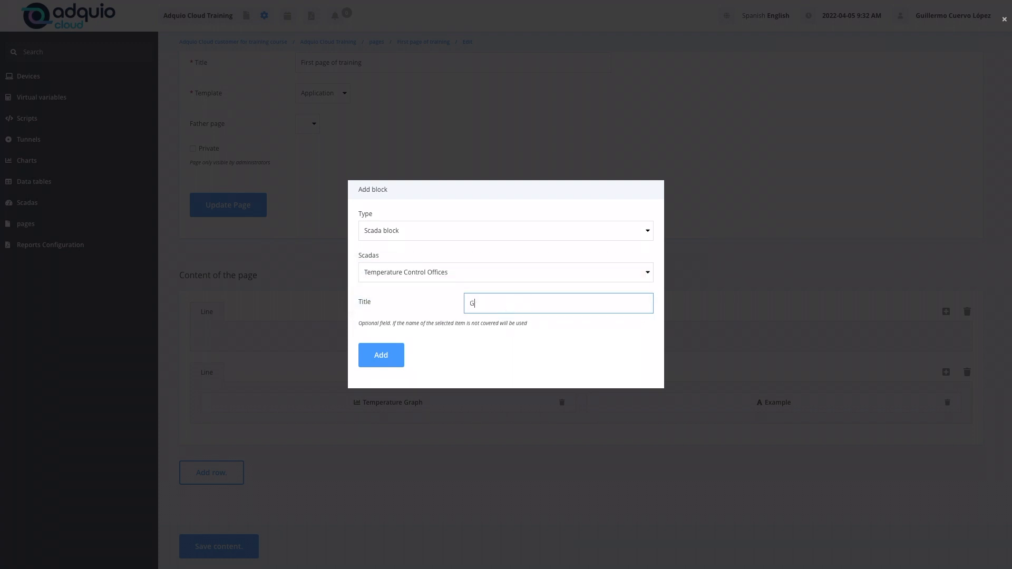
type("round Floor")
left_click(383, 361)
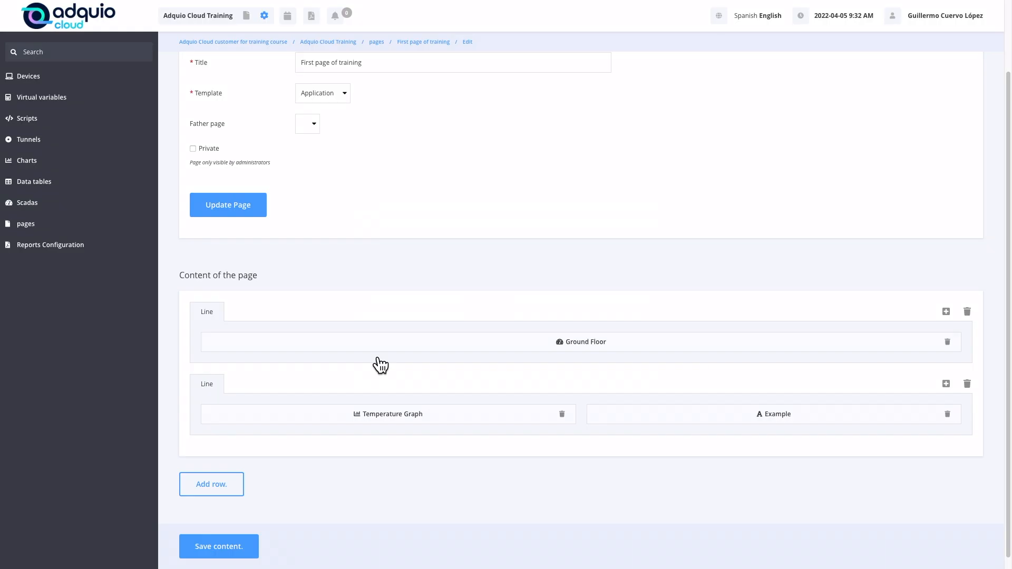
Step: Save the page content and view the published First page of training, from the floor plan down to the graph and text blocks
left_click(216, 551)
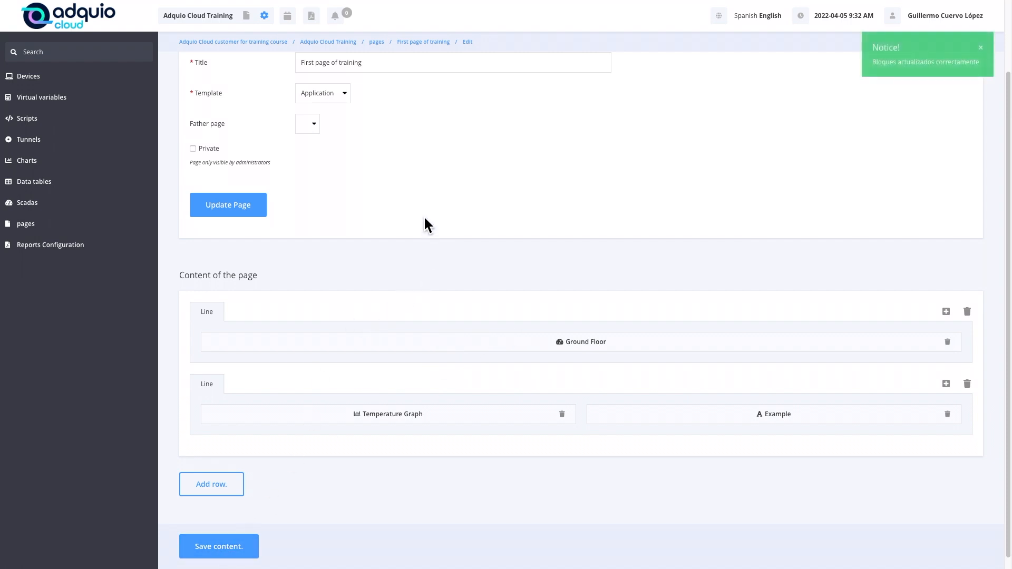
left_click(418, 53)
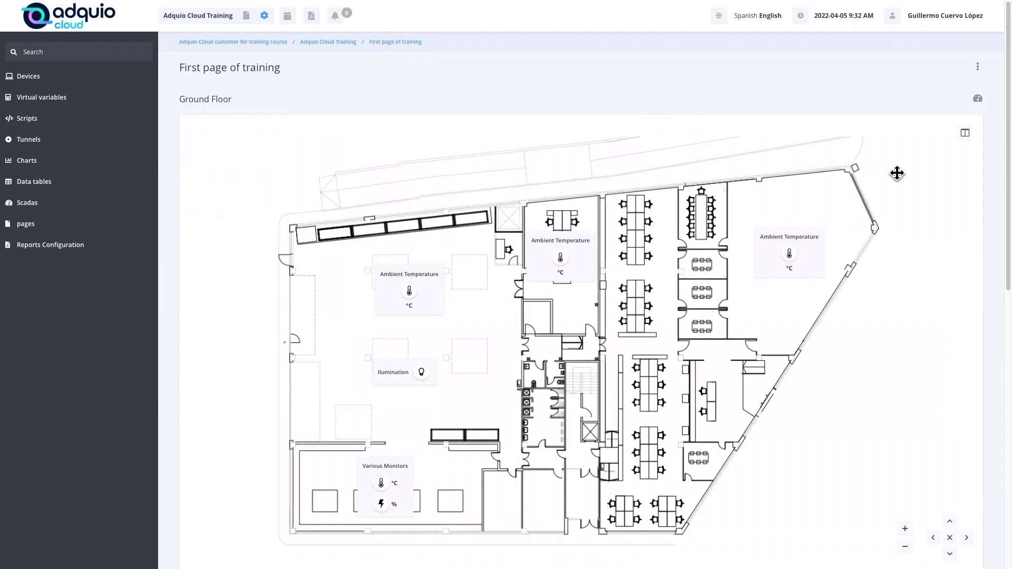
scroll(999, 193, "down", 5)
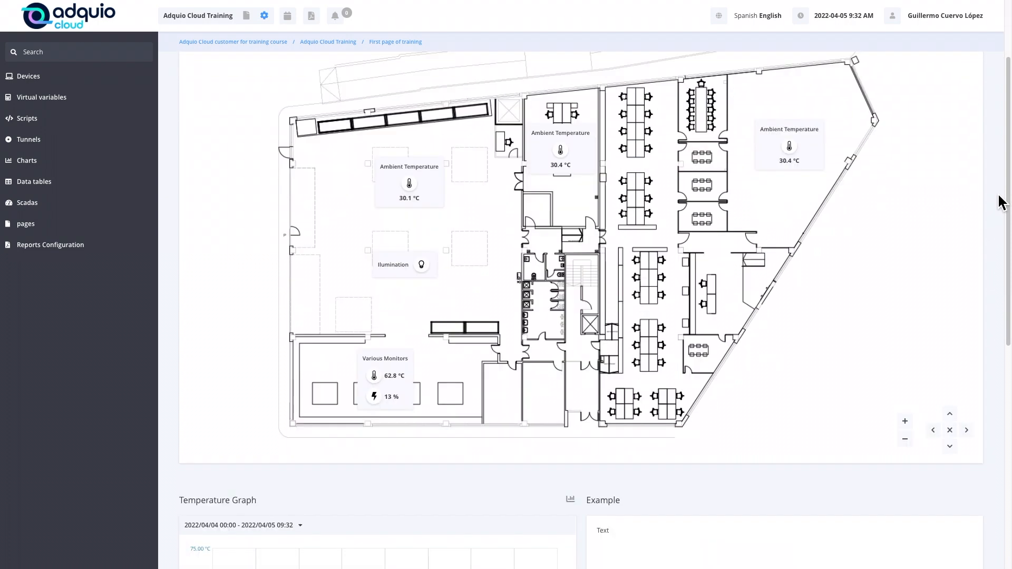
scroll(998, 202, "down", 5)
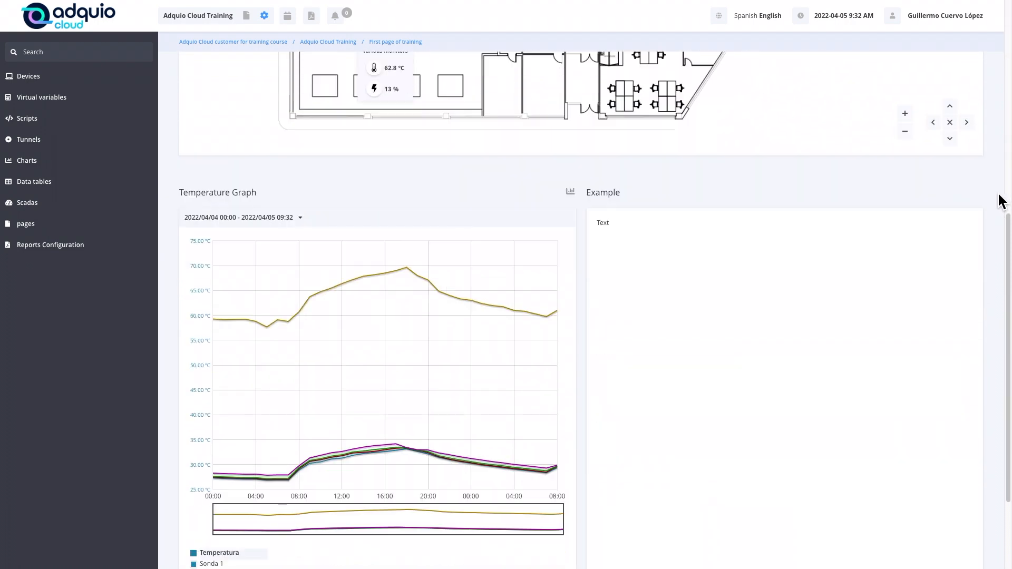
Step: Look over the published page's graph and text blocks, and return to the Ground Floor plan at the start of the page
scroll(1001, 202, "down", 1)
scroll(999, 202, "up", 6)
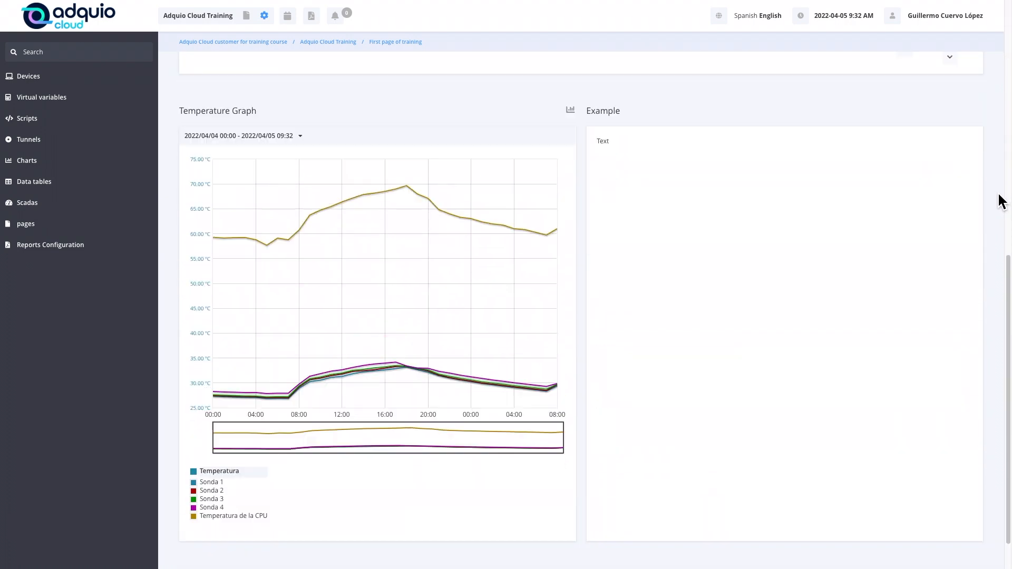
scroll(998, 202, "up", 5)
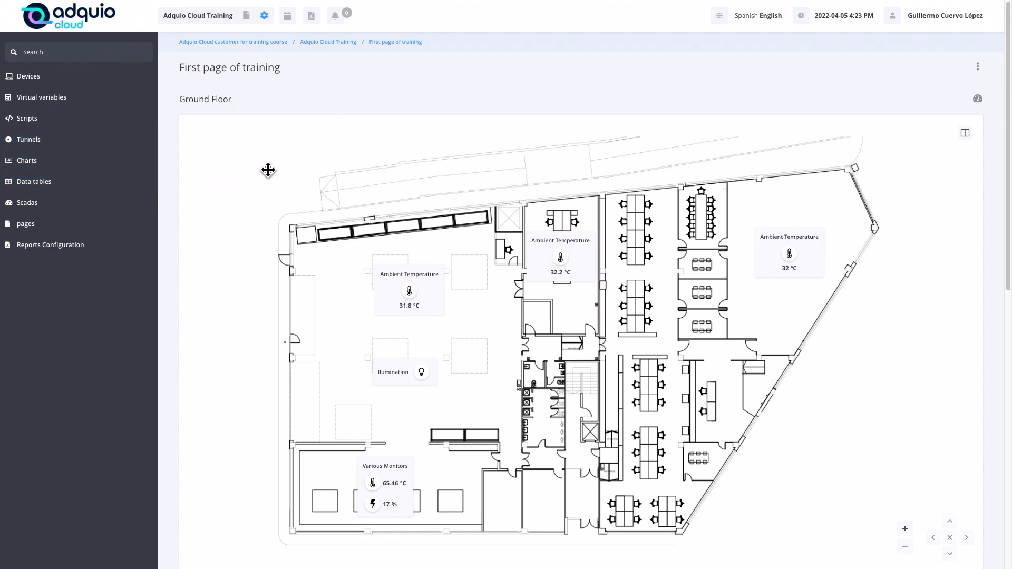
Step: Create a new page titled "Ground Floor" from the list of pages
left_click(70, 232)
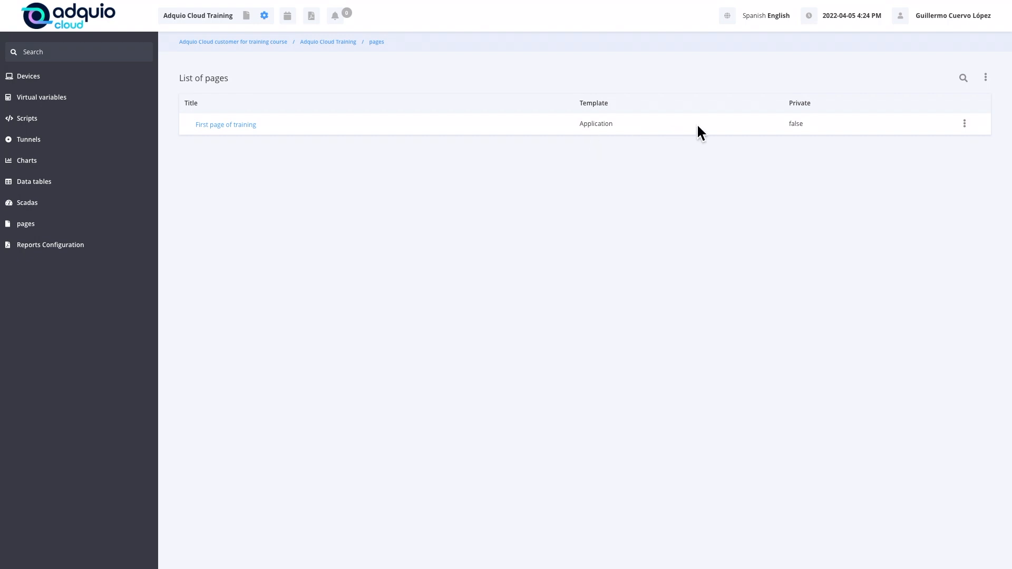
left_click(996, 85)
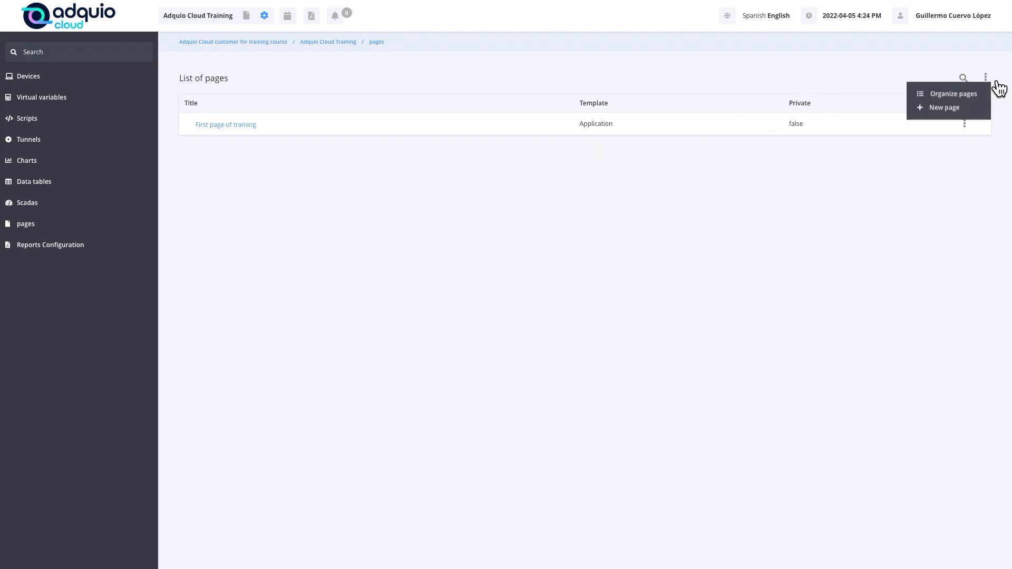
left_click(975, 107)
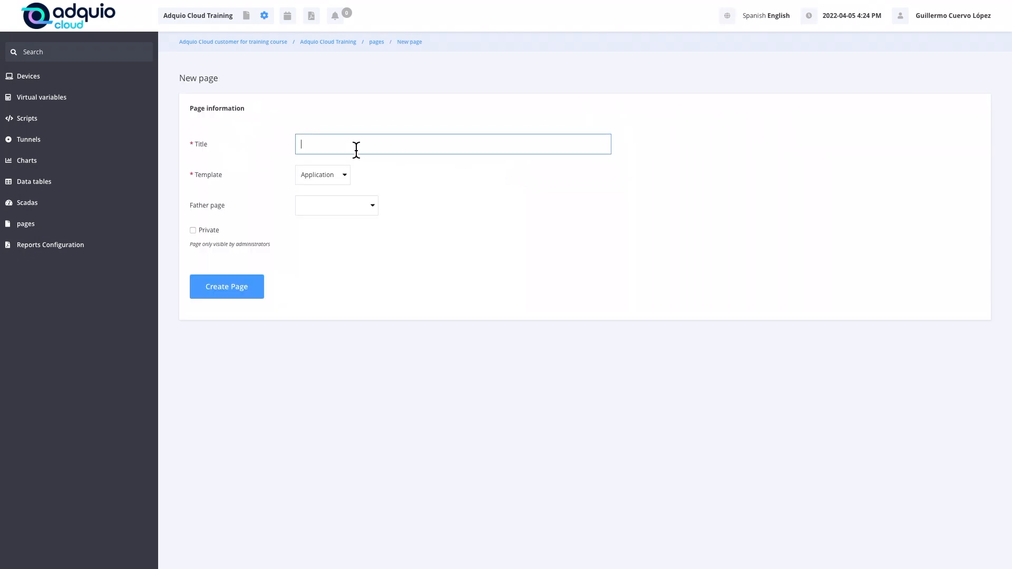
type("G")
type("er")
type("und Floor")
left_click(231, 292)
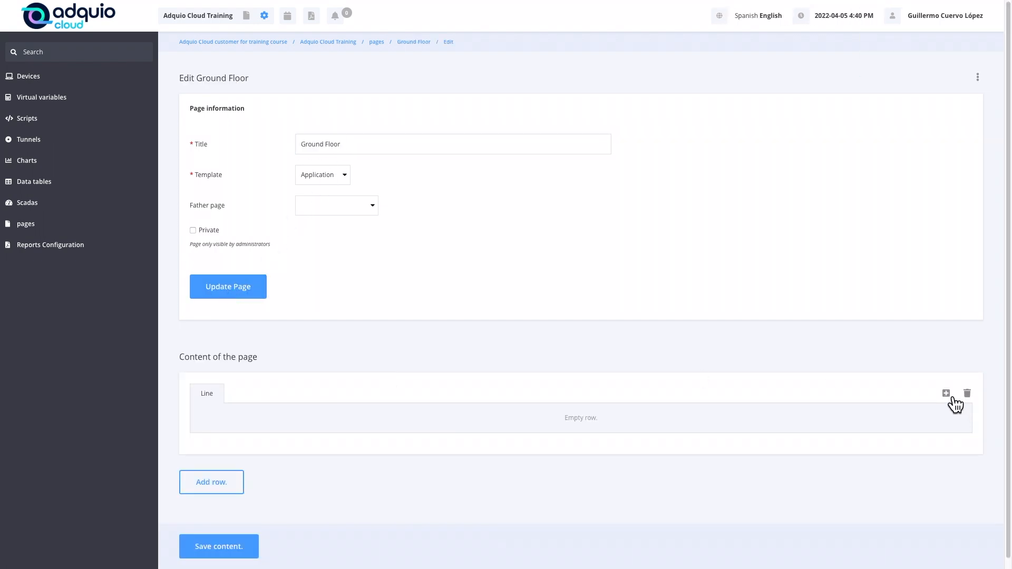
Step: Add a Scada block to the empty row using the Ground Floor scada and the title "Ground Floor", and save the page content
left_click(948, 396)
left_click(937, 414)
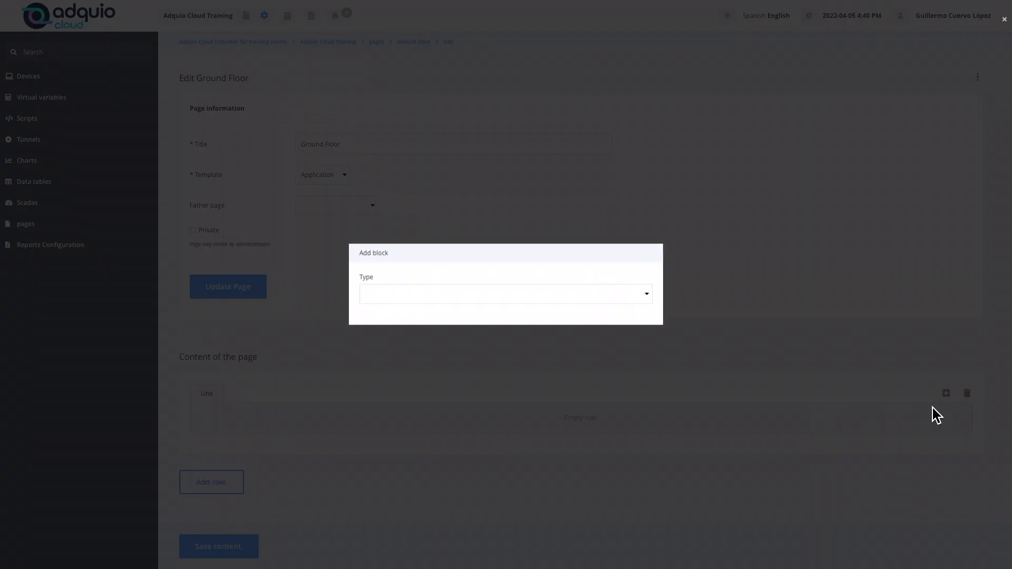
left_click(443, 296)
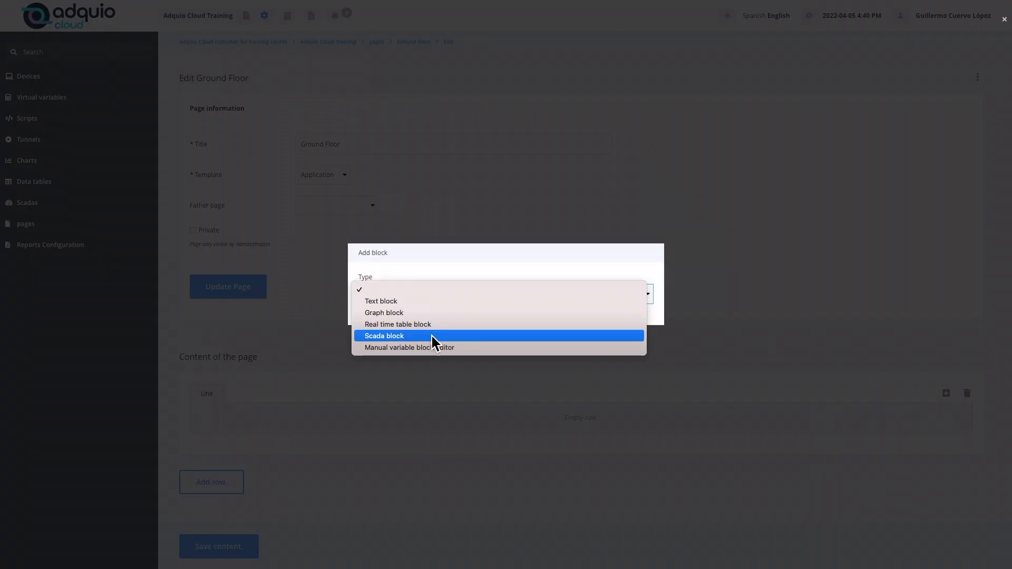
left_click(432, 336)
left_click(444, 272)
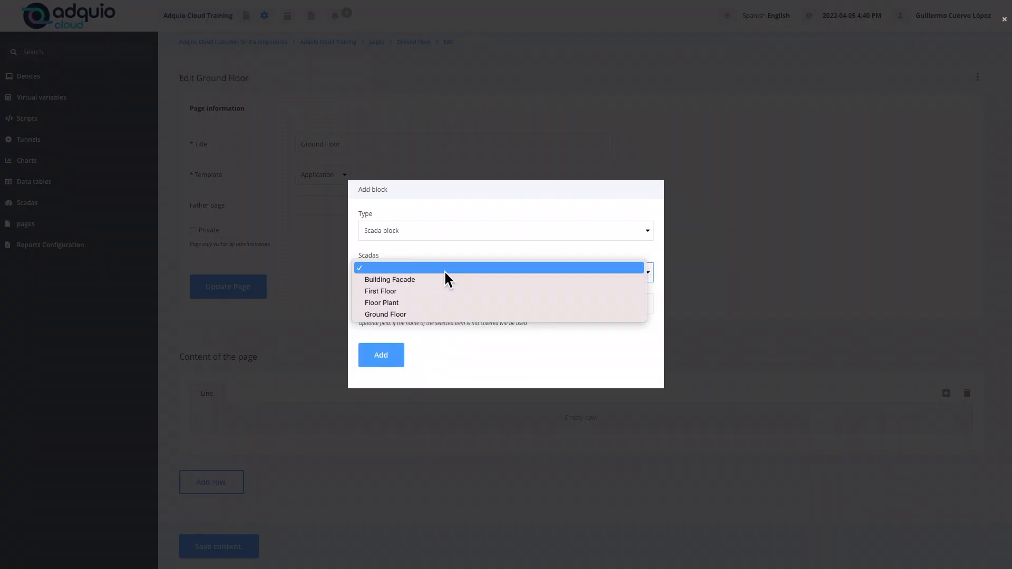
left_click(431, 313)
left_click(527, 306)
type("Ground Floor")
left_click(381, 362)
left_click(221, 553)
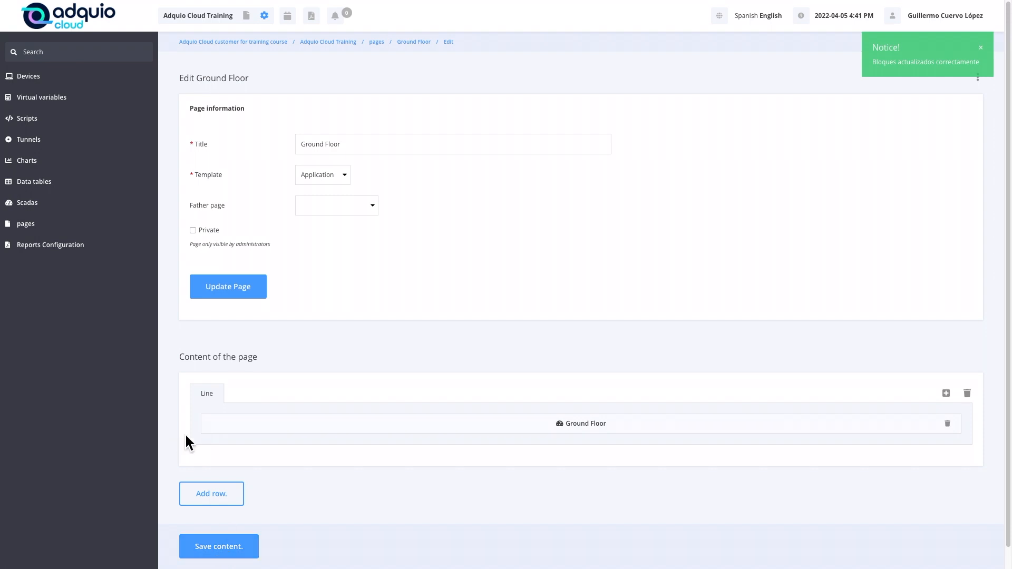
Step: Create another page titled "First Floor" from the list of pages
left_click(43, 233)
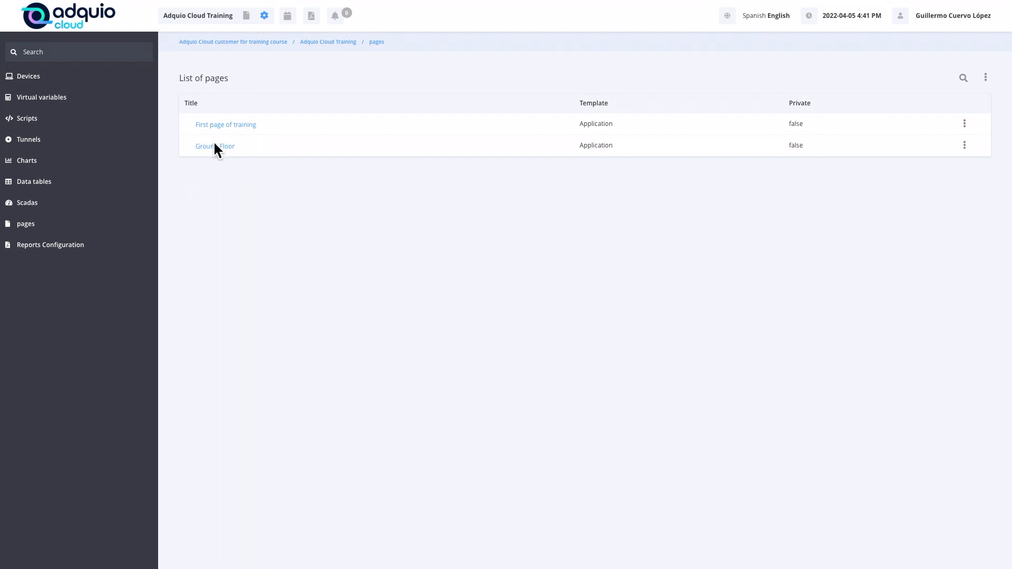
left_click(985, 79)
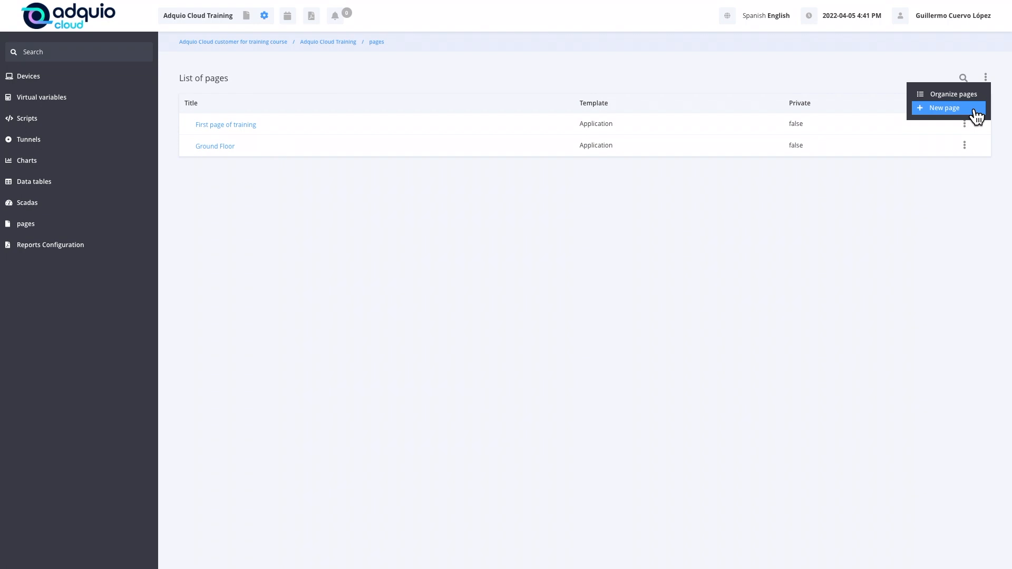
left_click(943, 108)
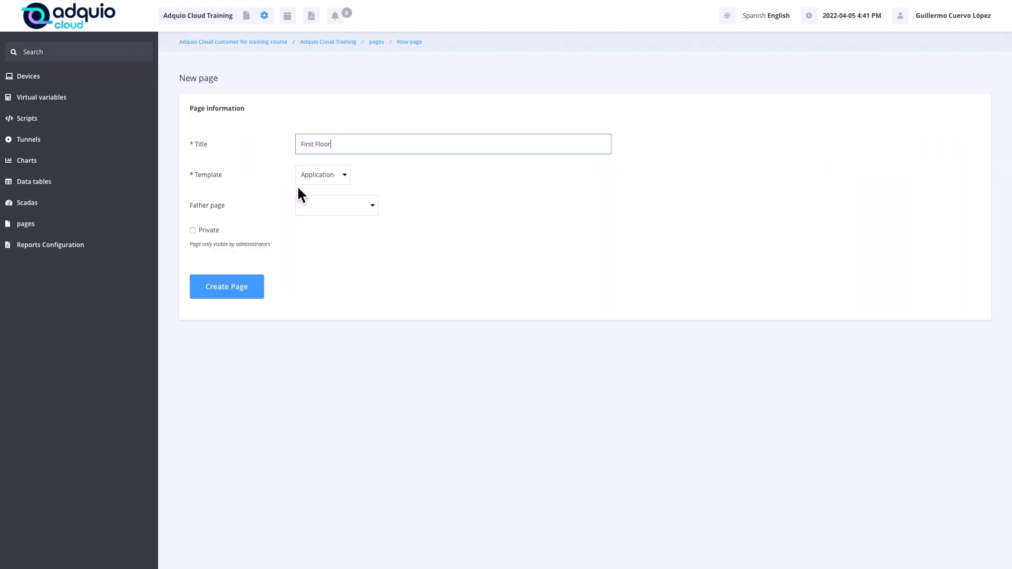
left_click(245, 293)
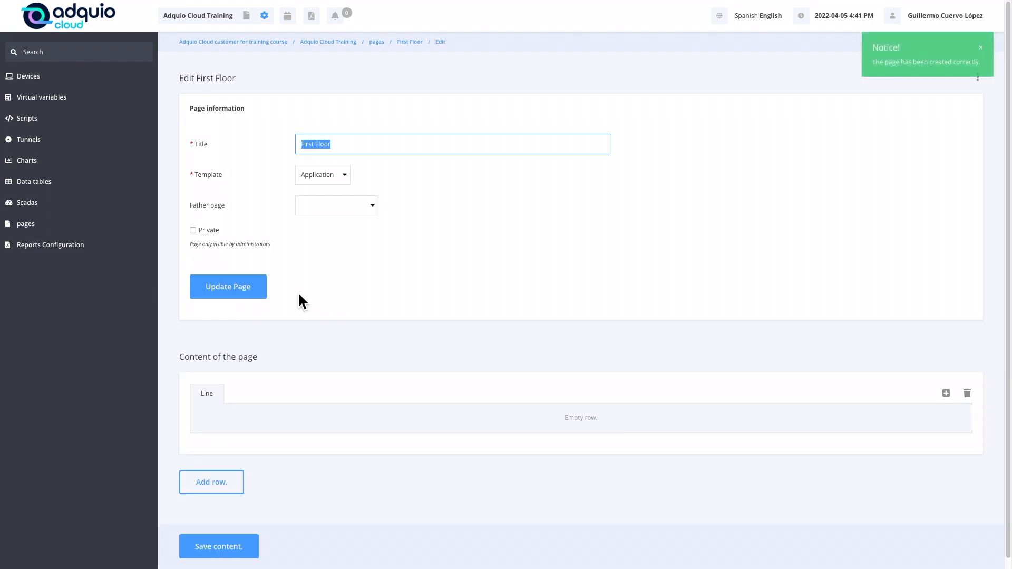
Step: Add a Scada block to the empty row using the First Floor scada and the title "First Floor", and save the page content
left_click(946, 393)
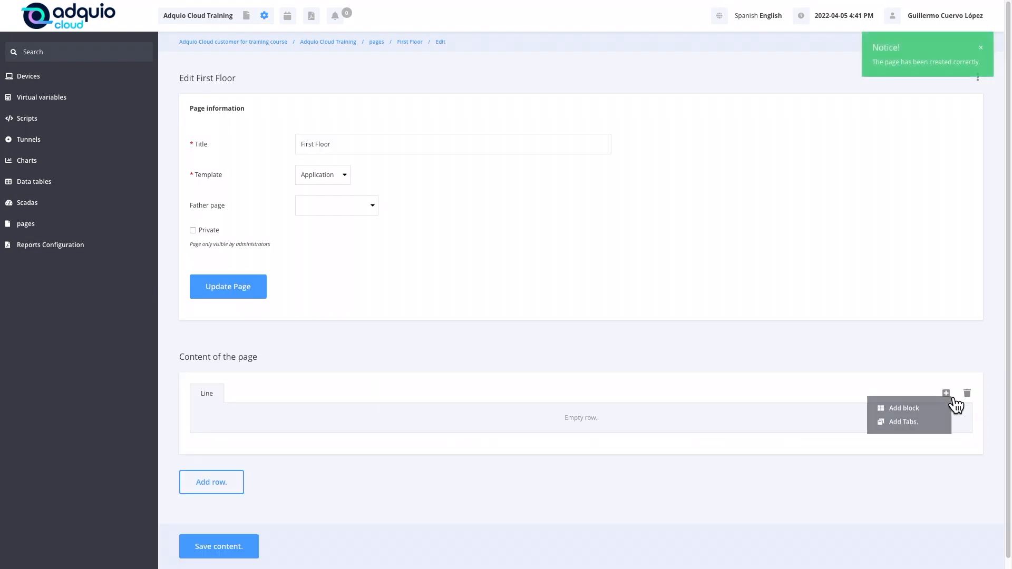
left_click(940, 418)
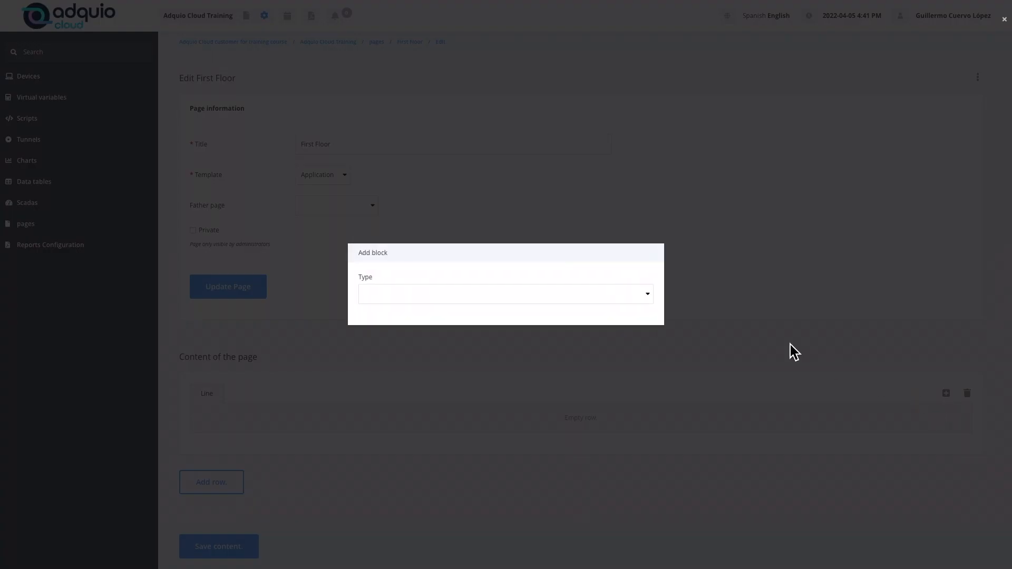
left_click(496, 298)
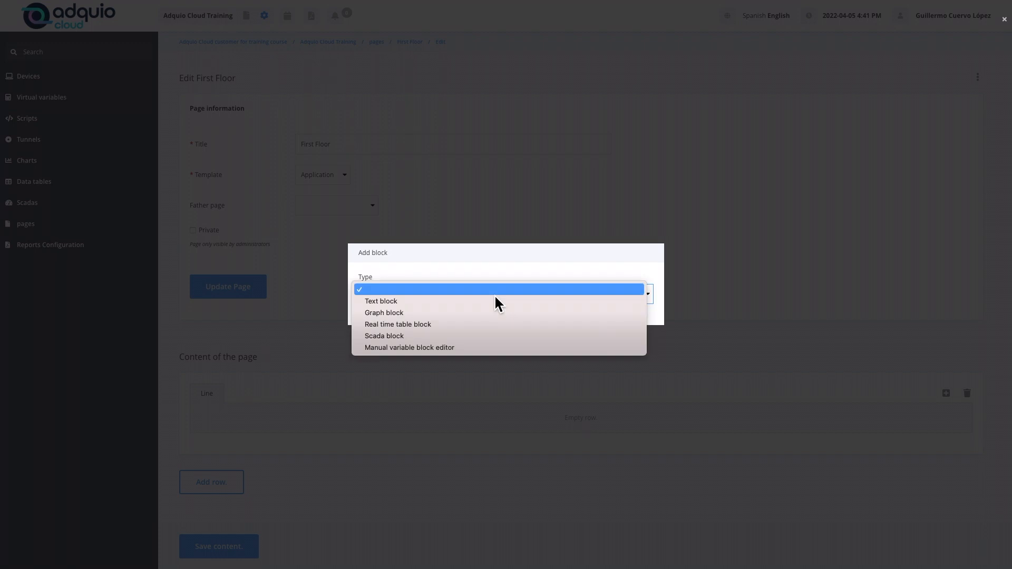
left_click(452, 335)
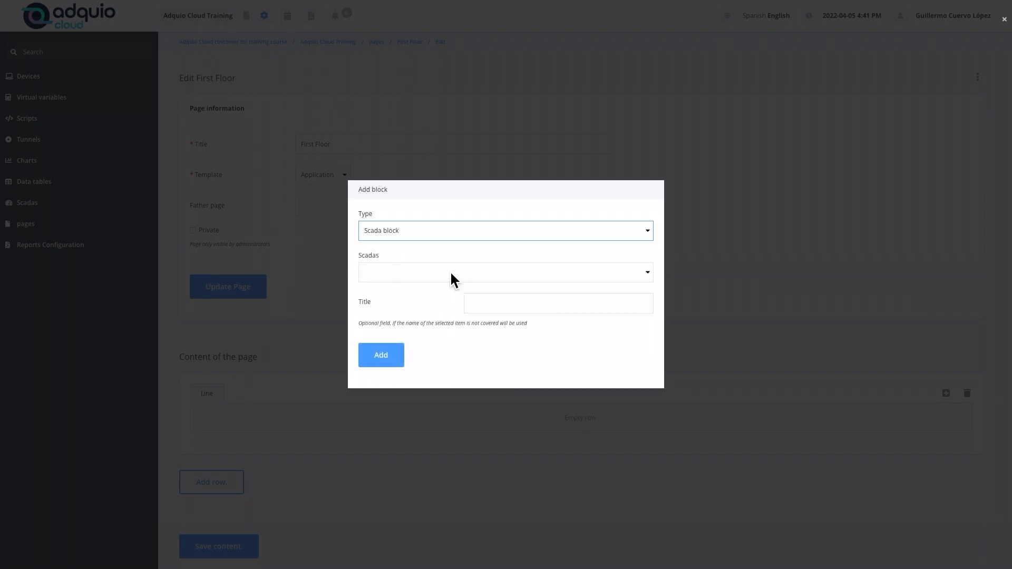
left_click(450, 272)
left_click(425, 294)
left_click(499, 305)
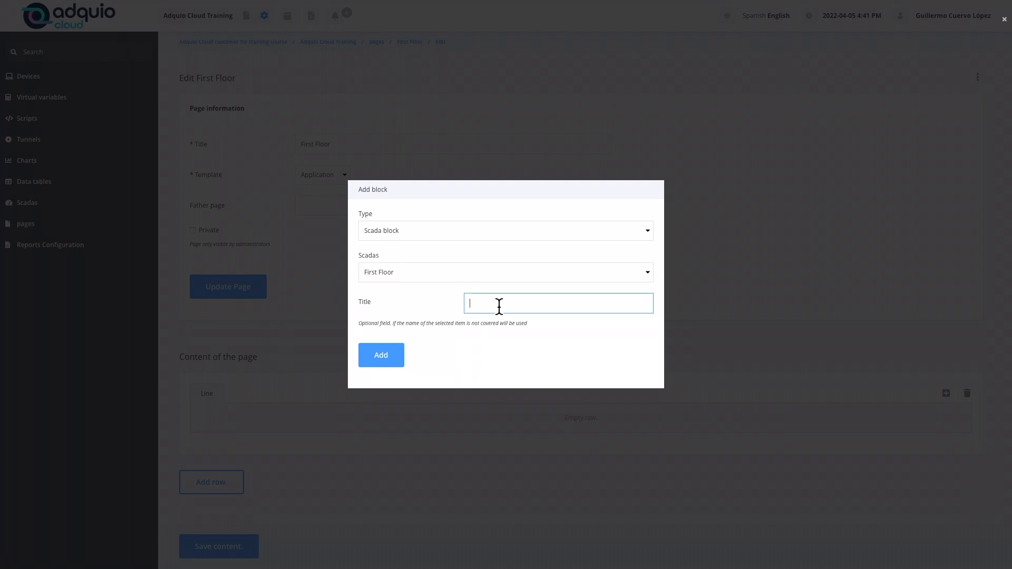
type("Floor")
left_click(393, 365)
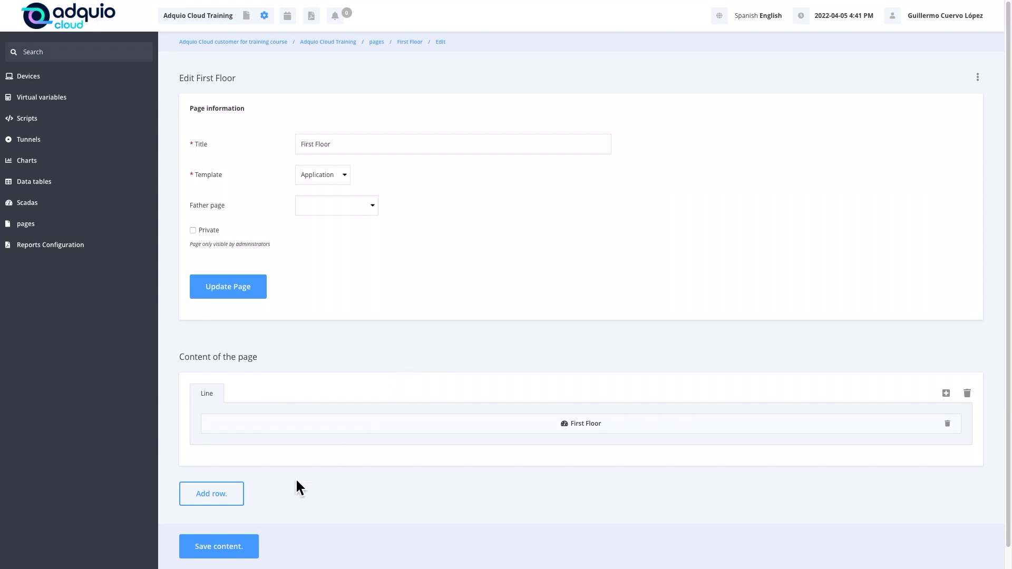
left_click(235, 554)
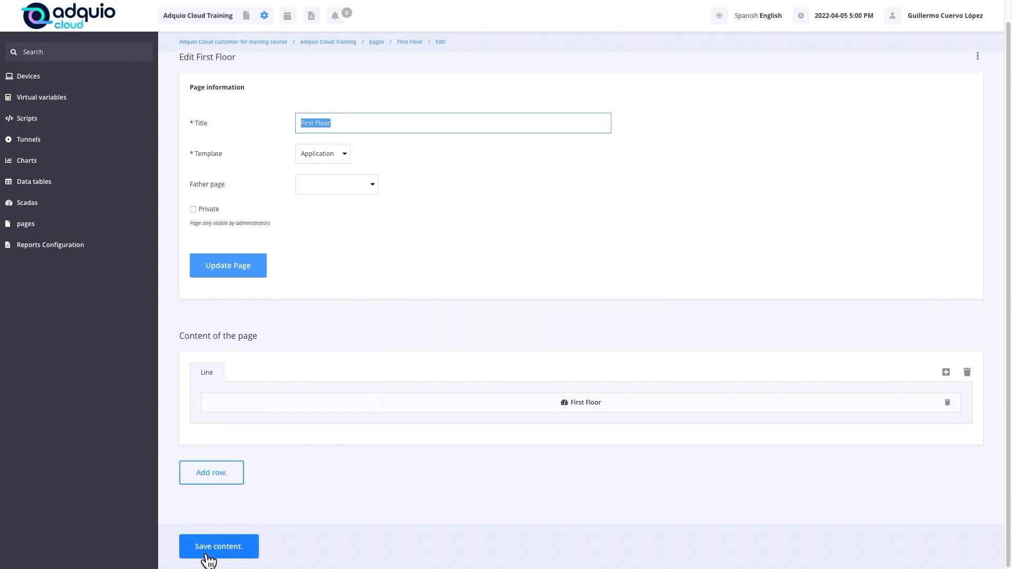
Step: Review the list of pages and open the Ground Floor scada for editing
left_click(42, 232)
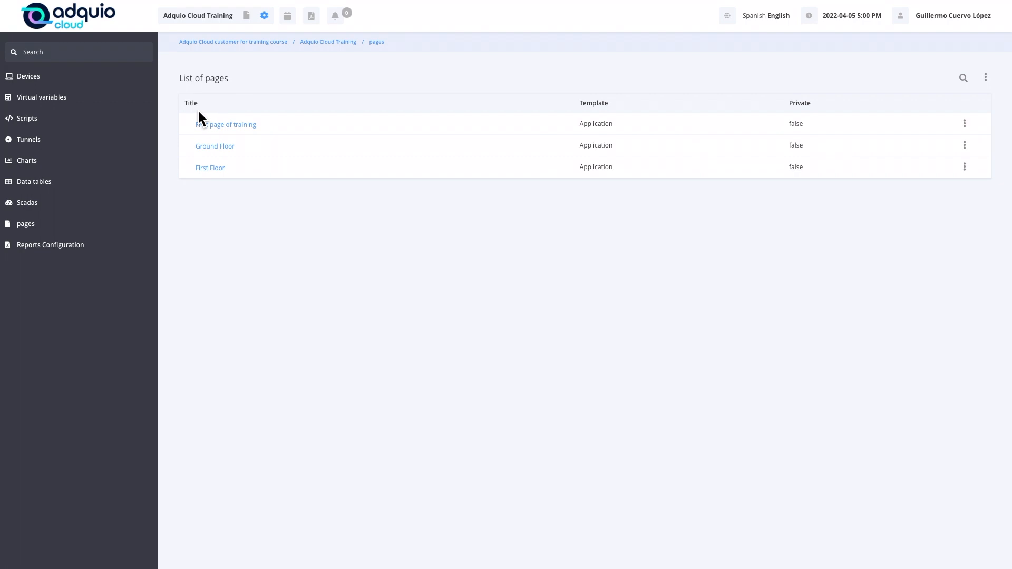
left_click(44, 208)
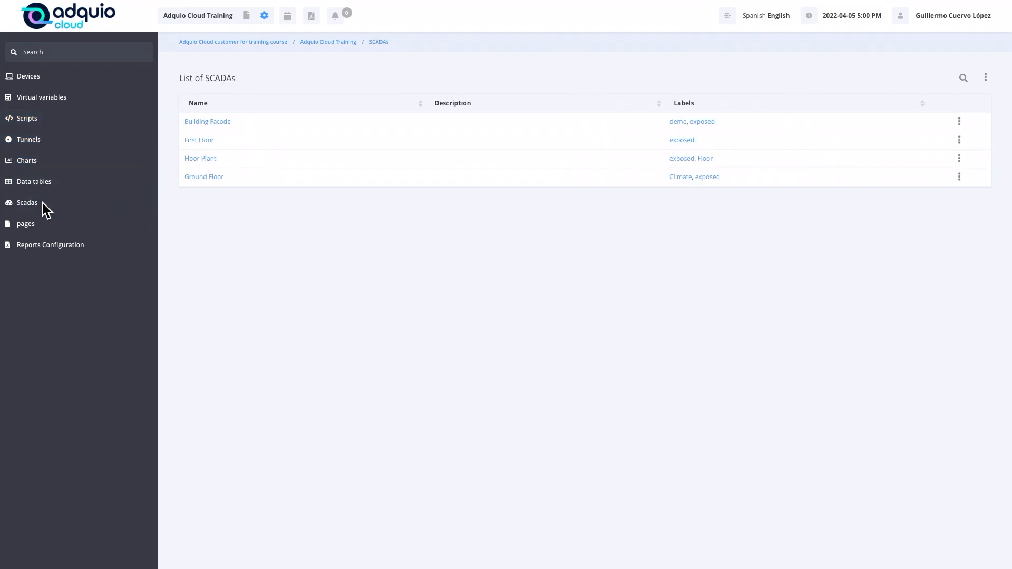
left_click(205, 177)
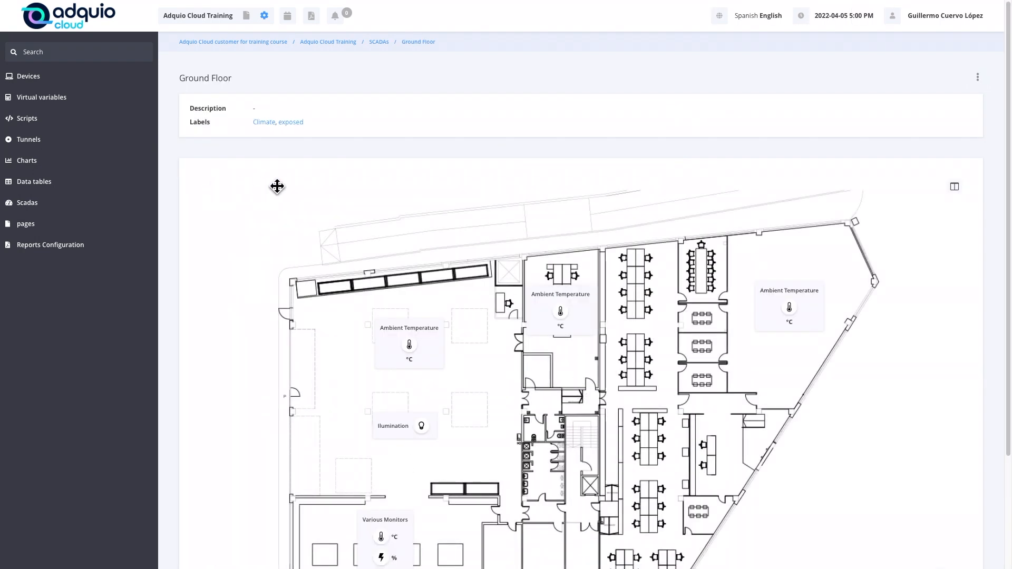
left_click(979, 78)
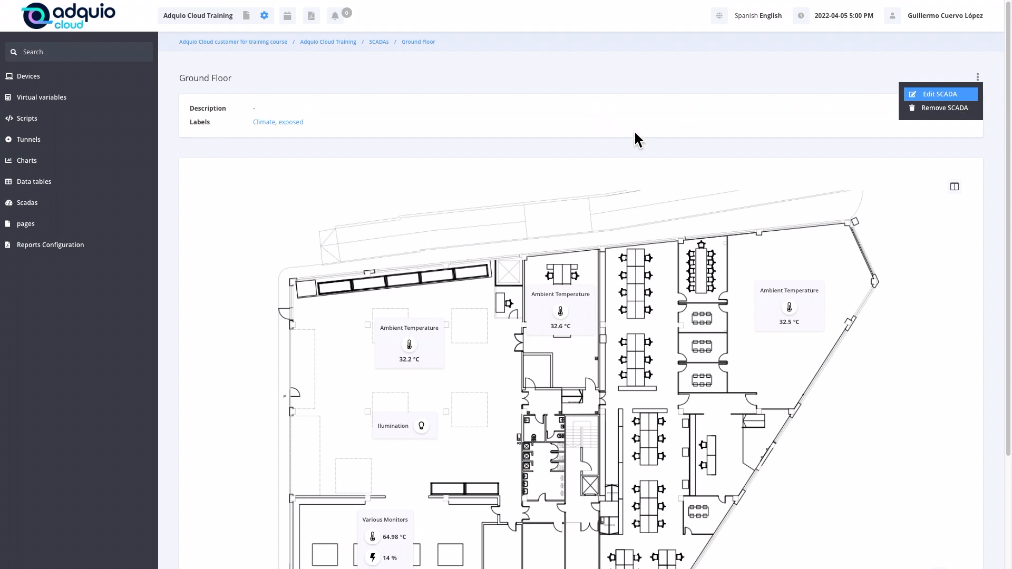
left_click(939, 94)
scroll(255, 357, "down", 1)
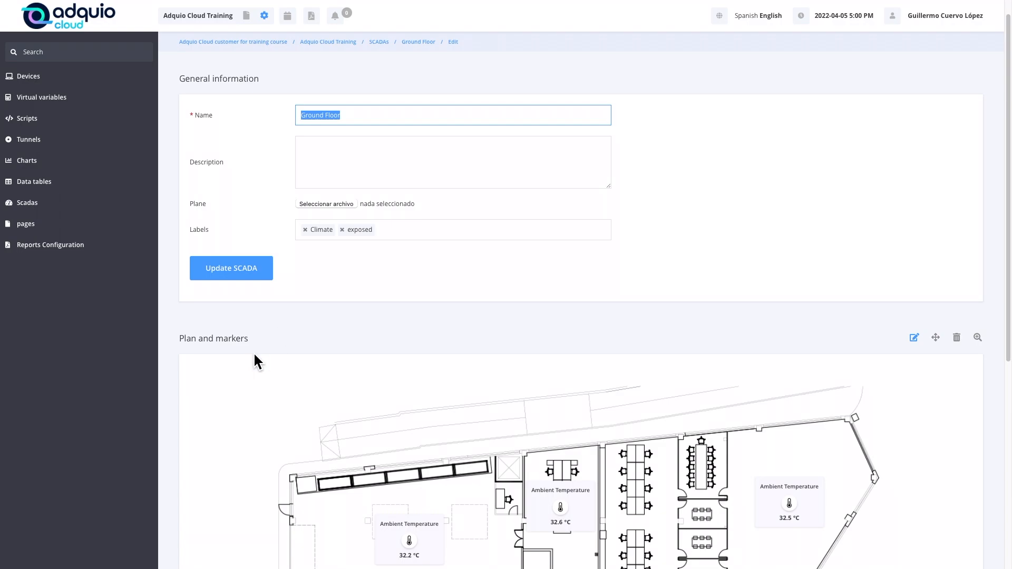
Step: Place a marker named "First Floor" in the upper-left corner of the Ground Floor plan and link it to the First Floor page
left_click(232, 391)
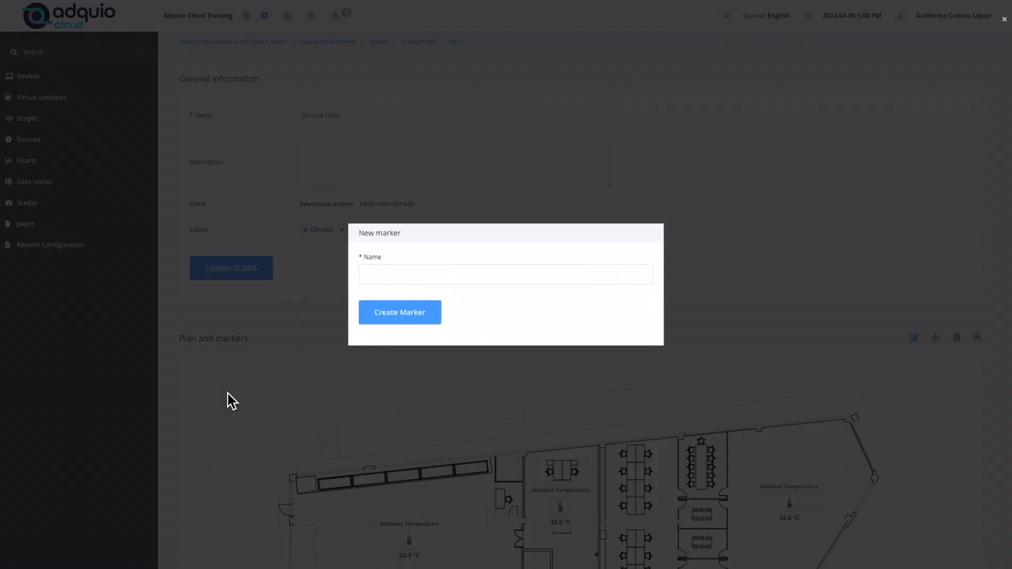
left_click(398, 277)
type("F")
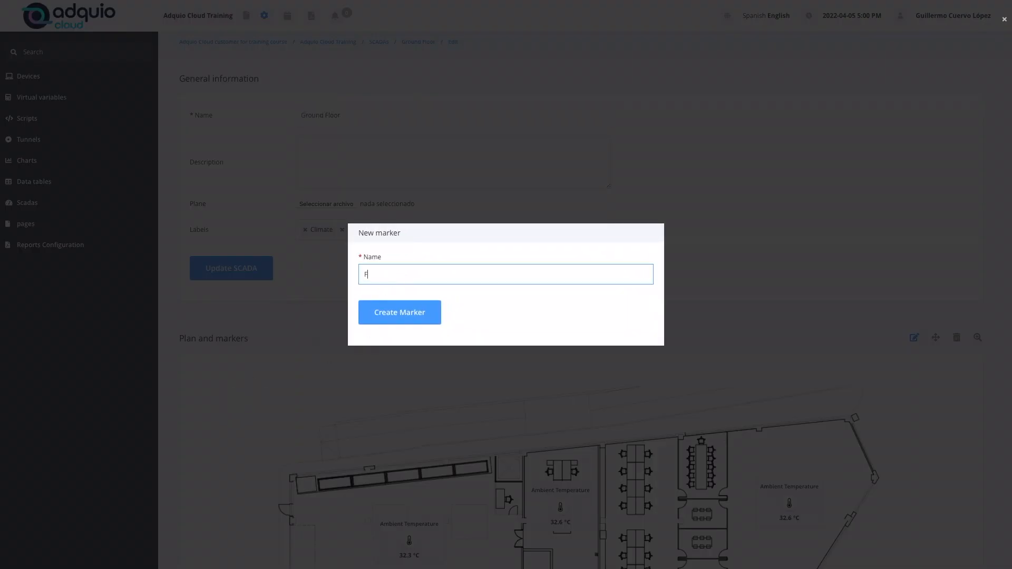
type("irst Floor")
left_click(405, 316)
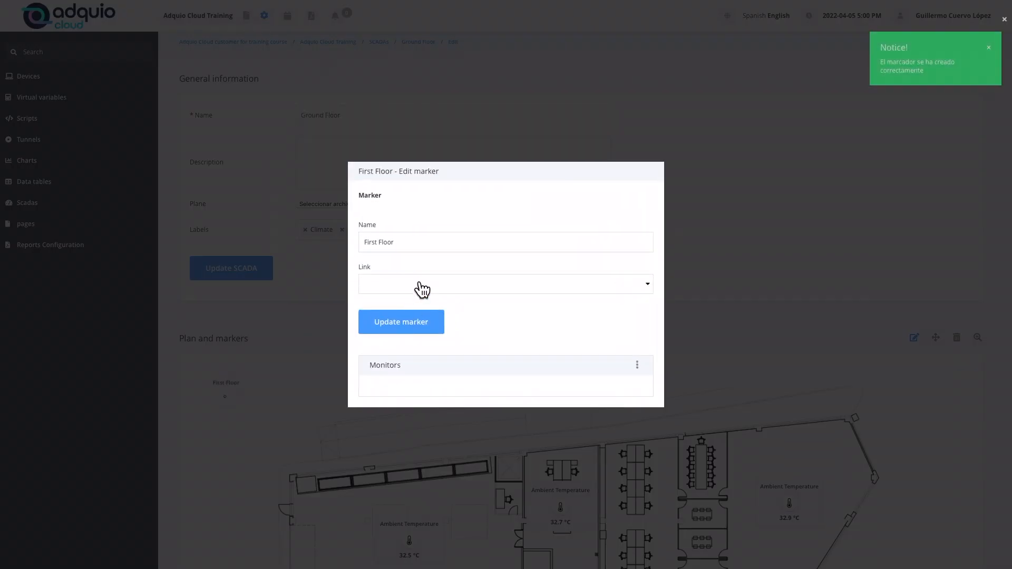
left_click(419, 285)
left_click(423, 315)
left_click(411, 330)
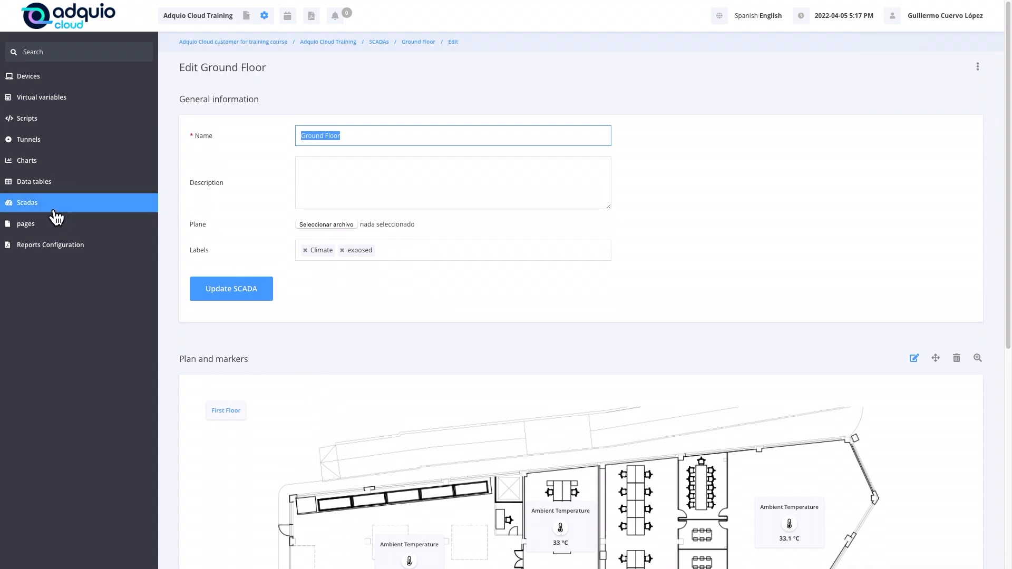
Step: Open the First Floor scada from the list of scadas for editing
left_click(29, 211)
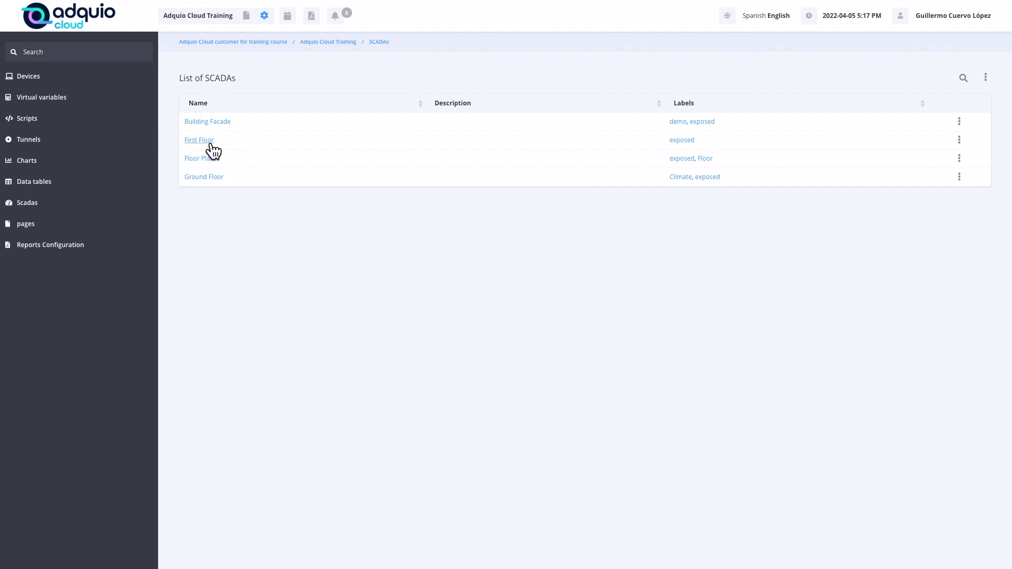
left_click(211, 144)
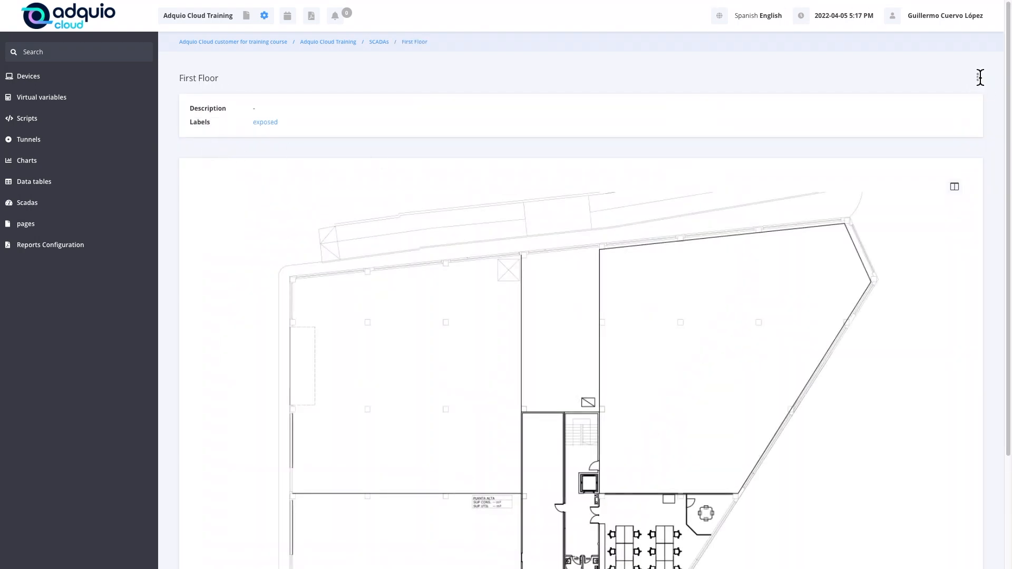
left_click(978, 77)
left_click(951, 97)
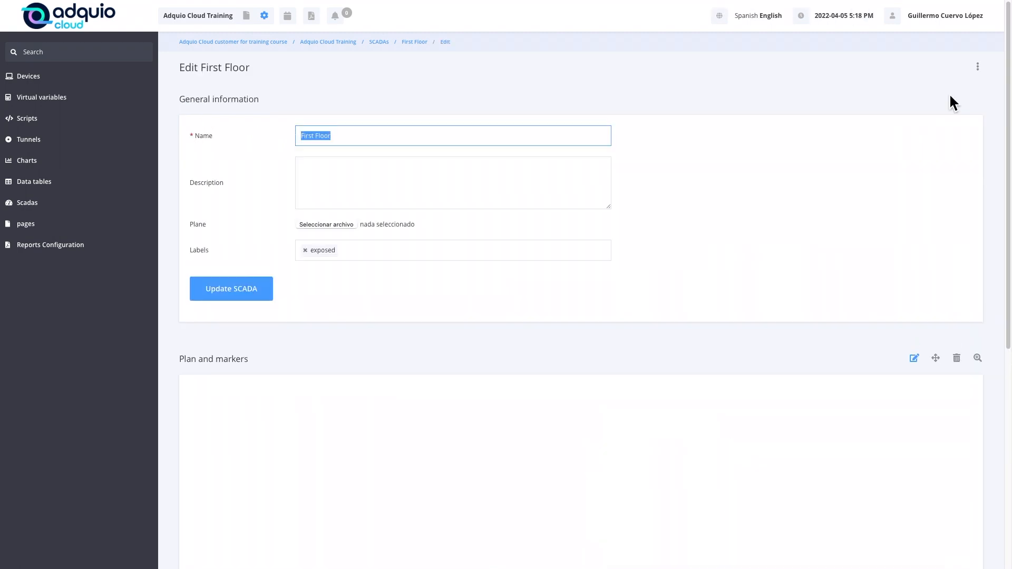
scroll(428, 264, "down", 2)
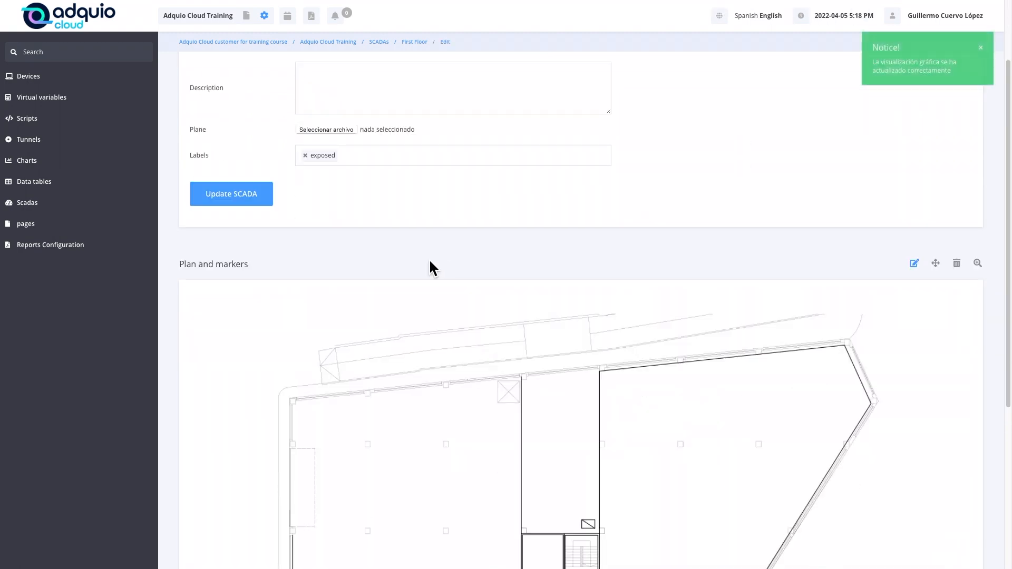
Step: Create a marker named "Gorund Floor" in the upper-left corner of the First Floor plan
left_click(240, 324)
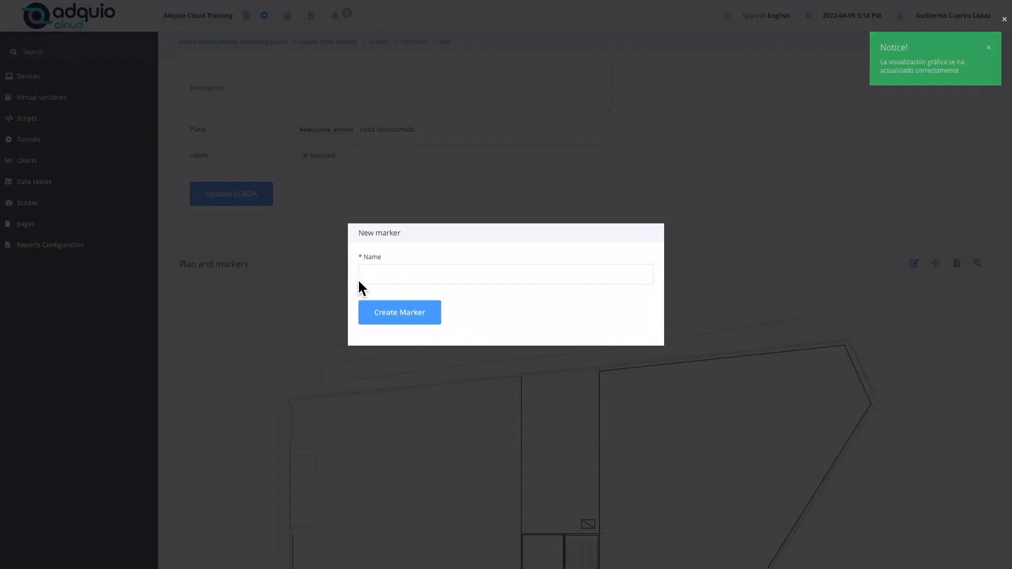
left_click(362, 278)
type("Gorund")
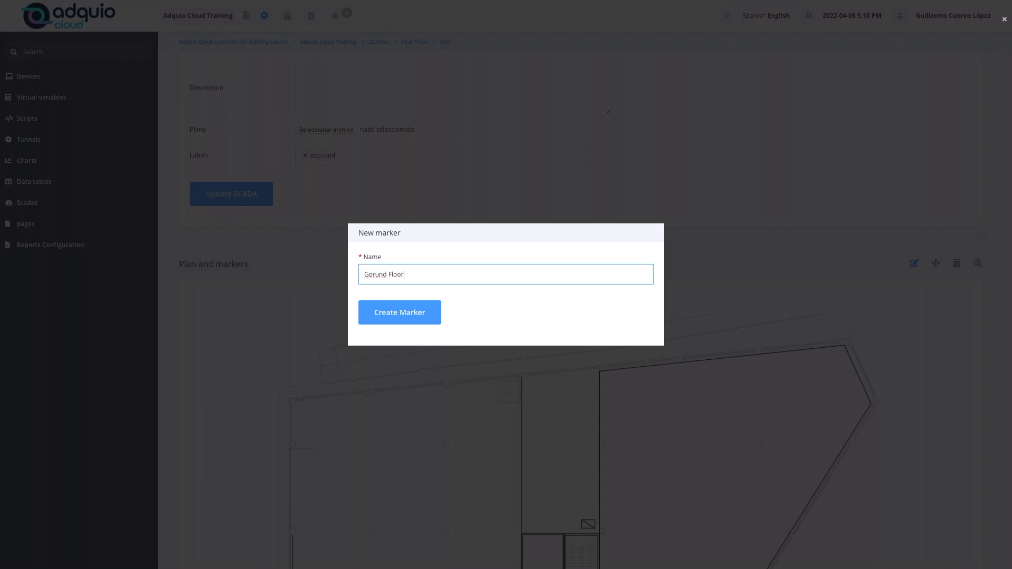
type(" Floor")
left_click(428, 316)
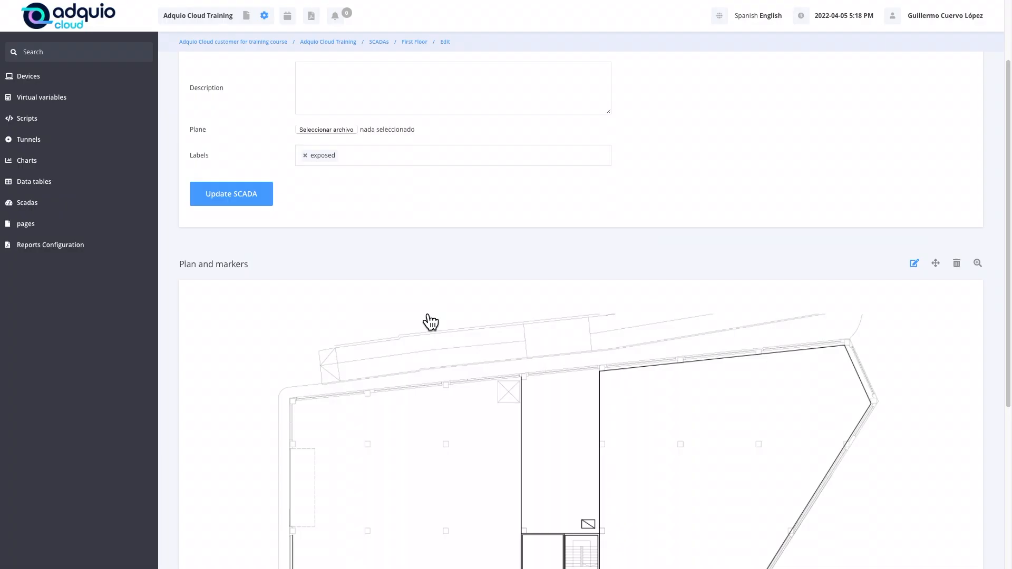
Step: Link the new marker on the First Floor plan to the ground-floor page and update it
left_click(431, 289)
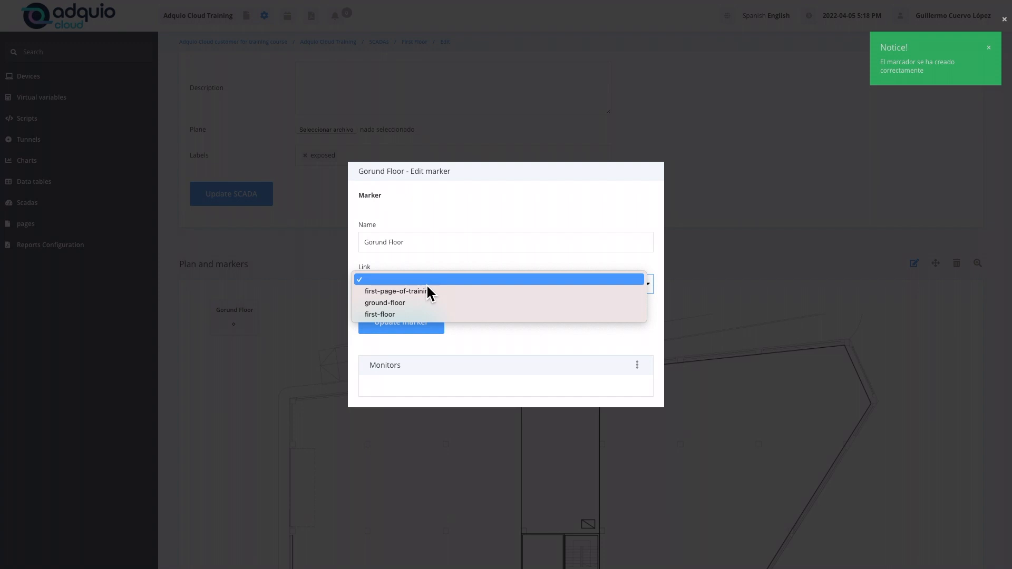
left_click(425, 302)
left_click(419, 323)
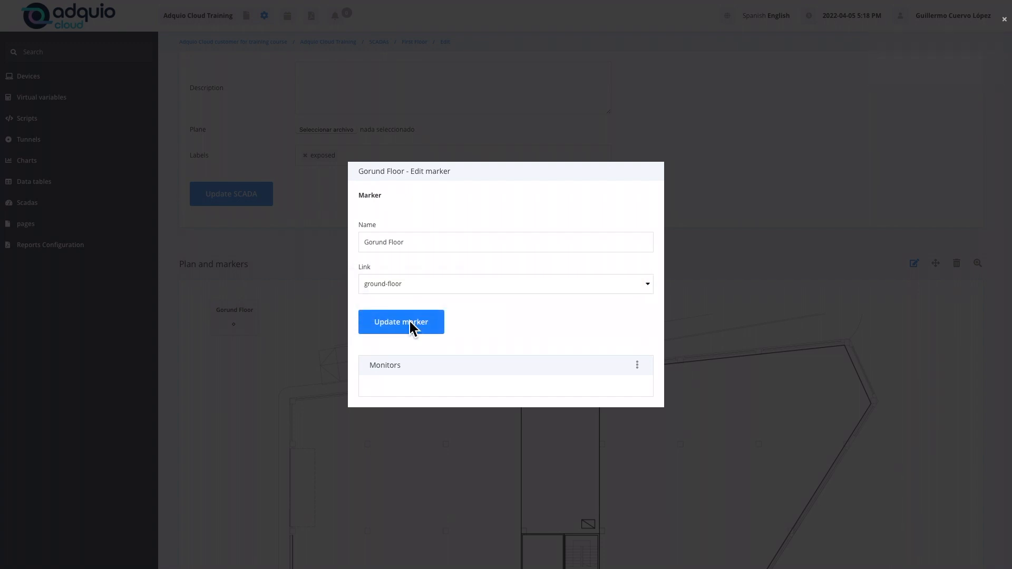
left_click(250, 374)
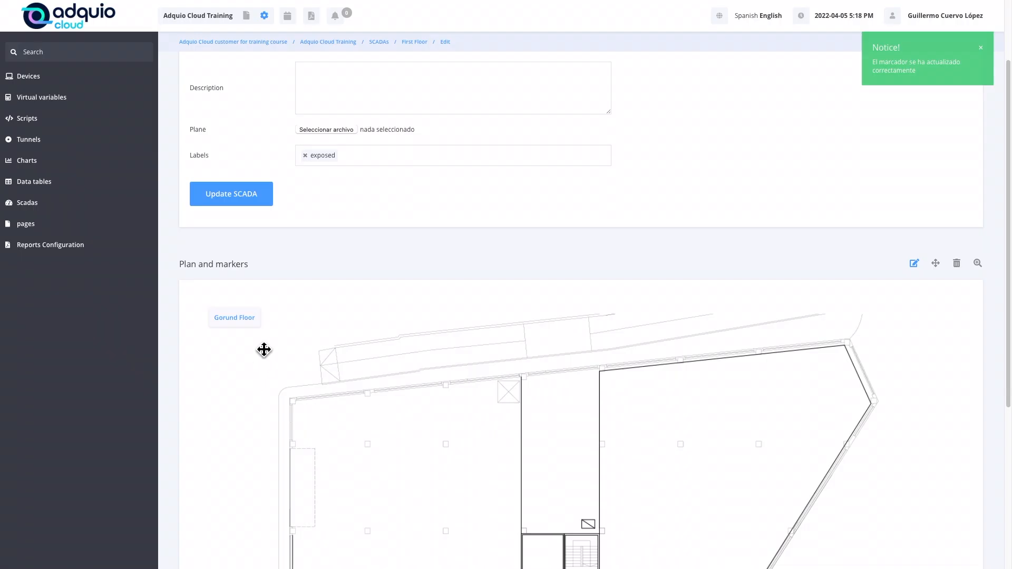
Step: Test the page links by following the First Floor marker on the Ground Floor scada and the "Gorund Floor" marker on the First Floor page
left_click(53, 206)
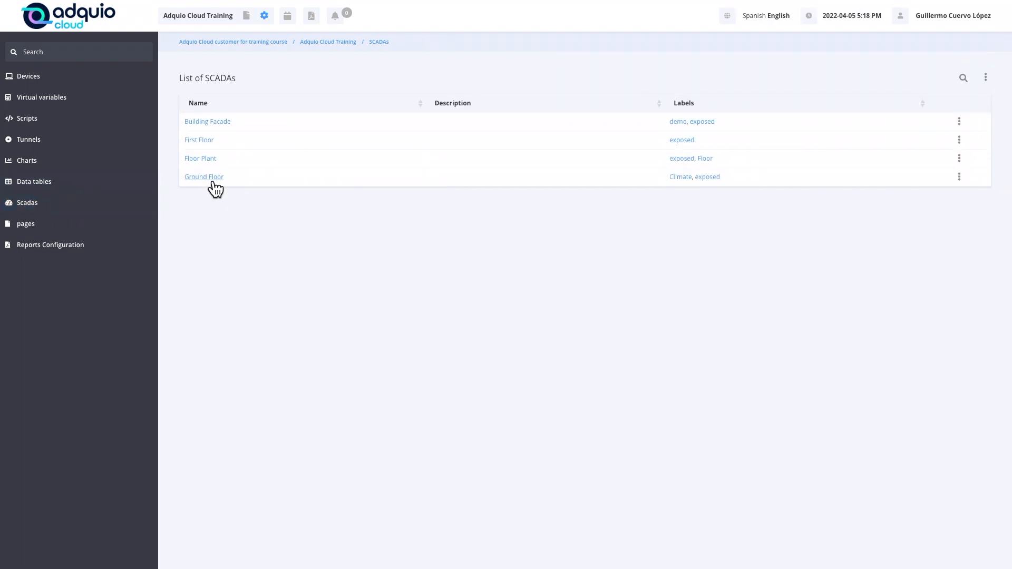
left_click(211, 177)
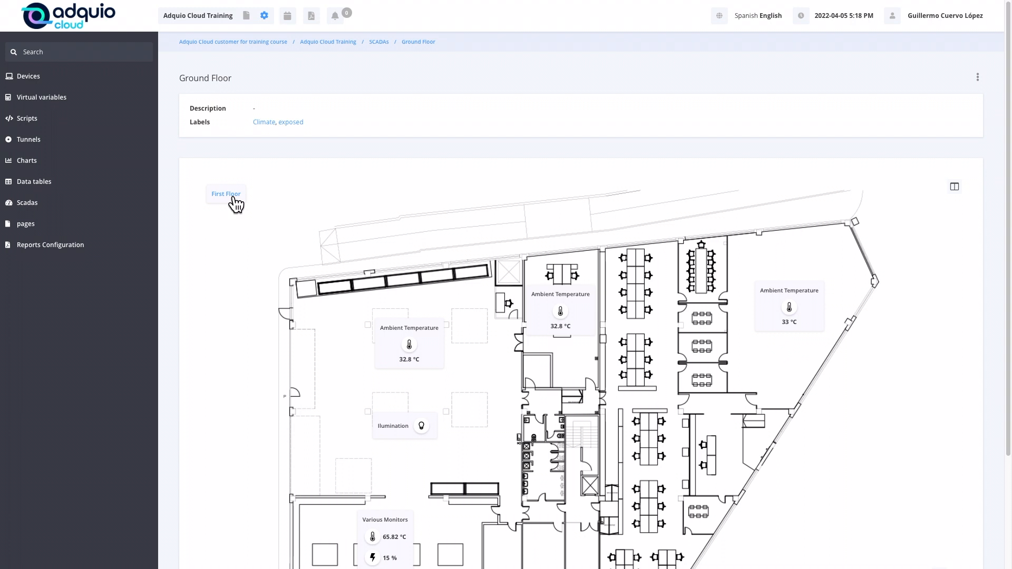
left_click(234, 199)
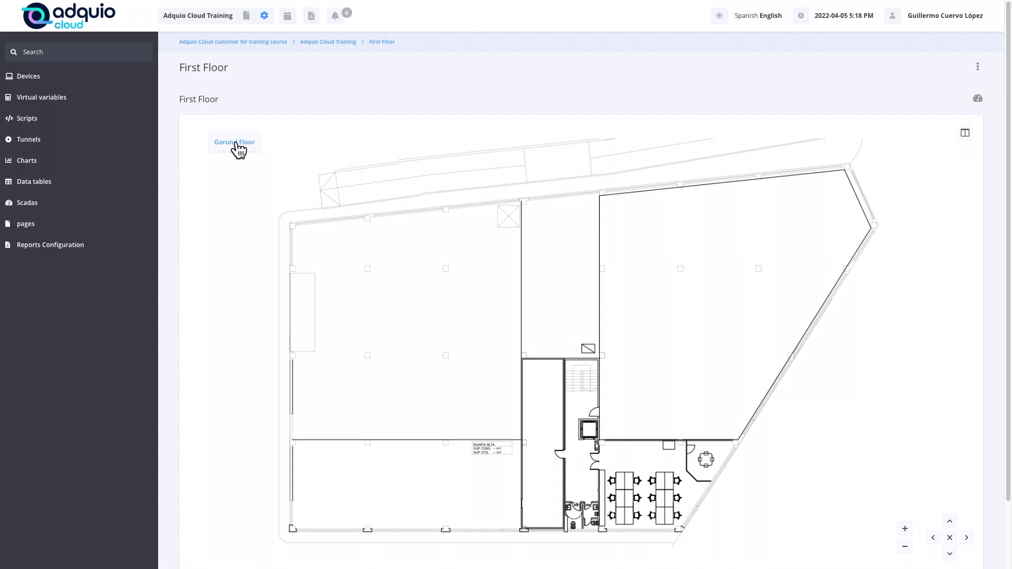
left_click(235, 143)
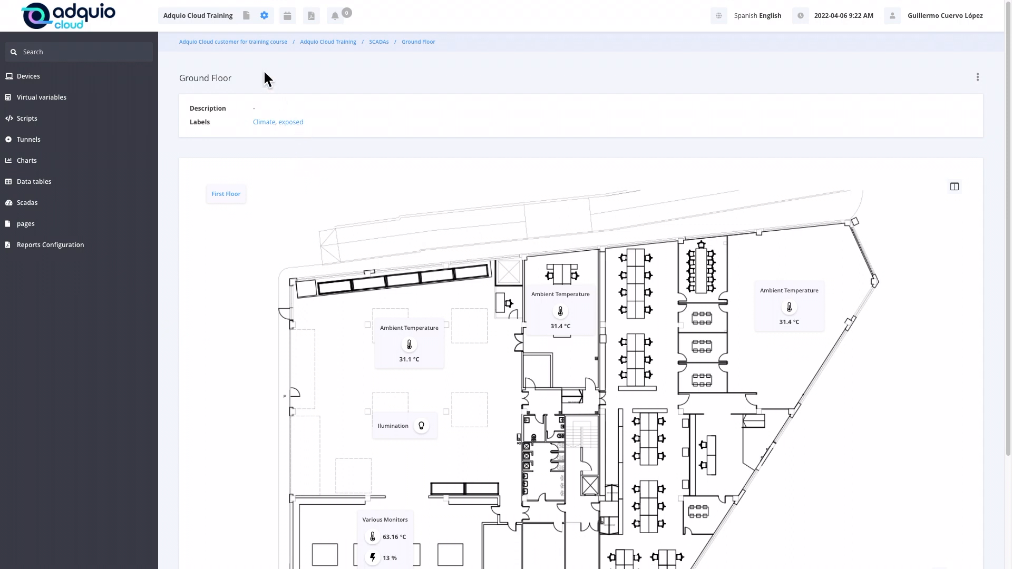
Step: Check the published pages of the project, and return to the list of pages in the configuration
double_click(247, 17)
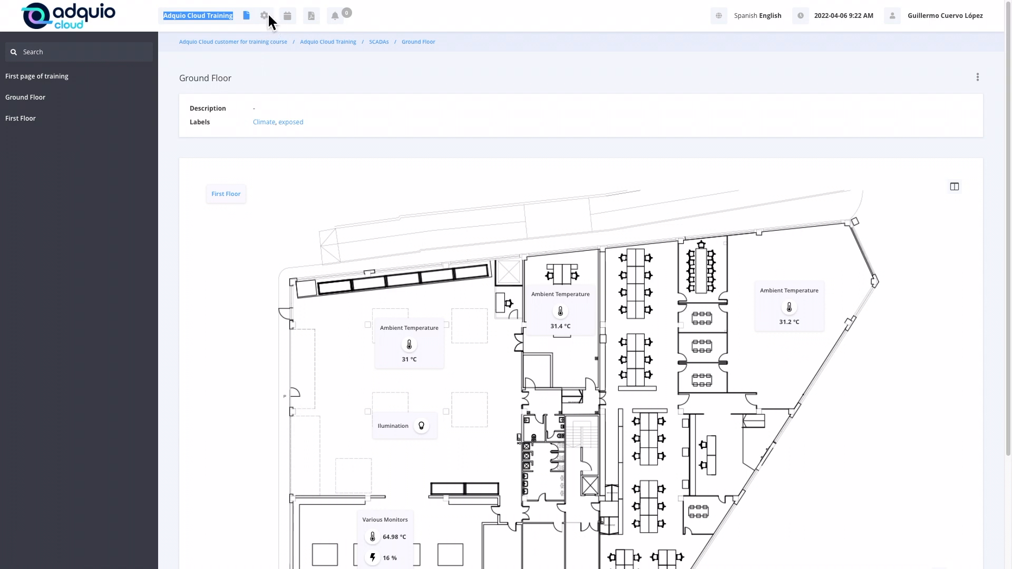
left_click(266, 16)
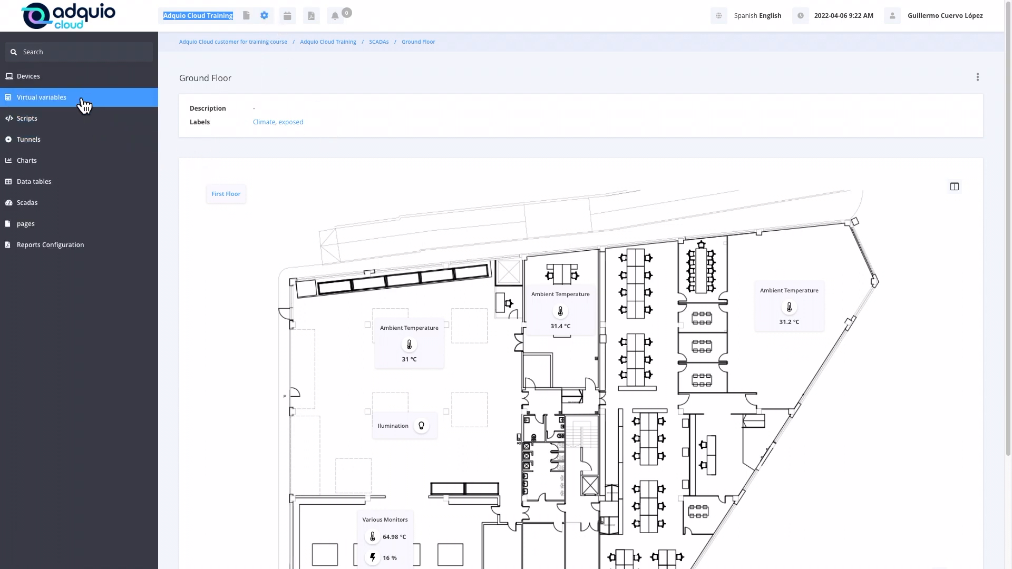
left_click(73, 236)
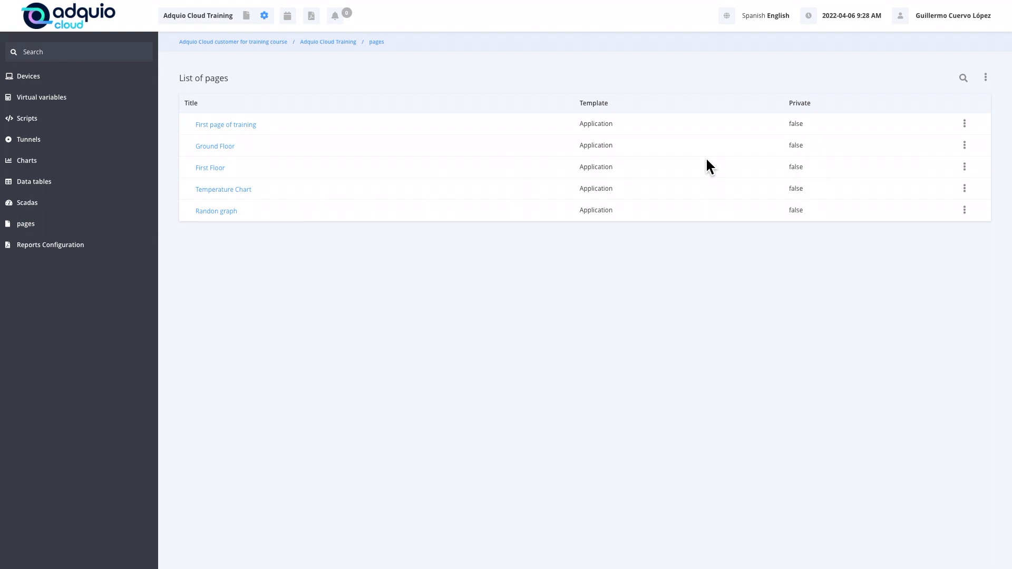
Step: Create a page titled "Graphincs" with the Application template and save its content with an empty row
left_click(985, 78)
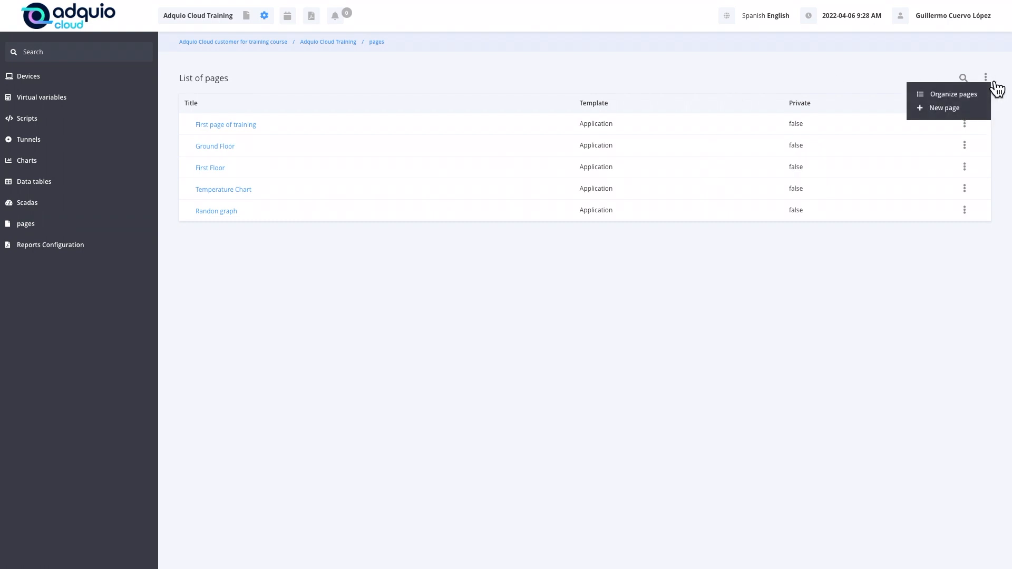
left_click(967, 111)
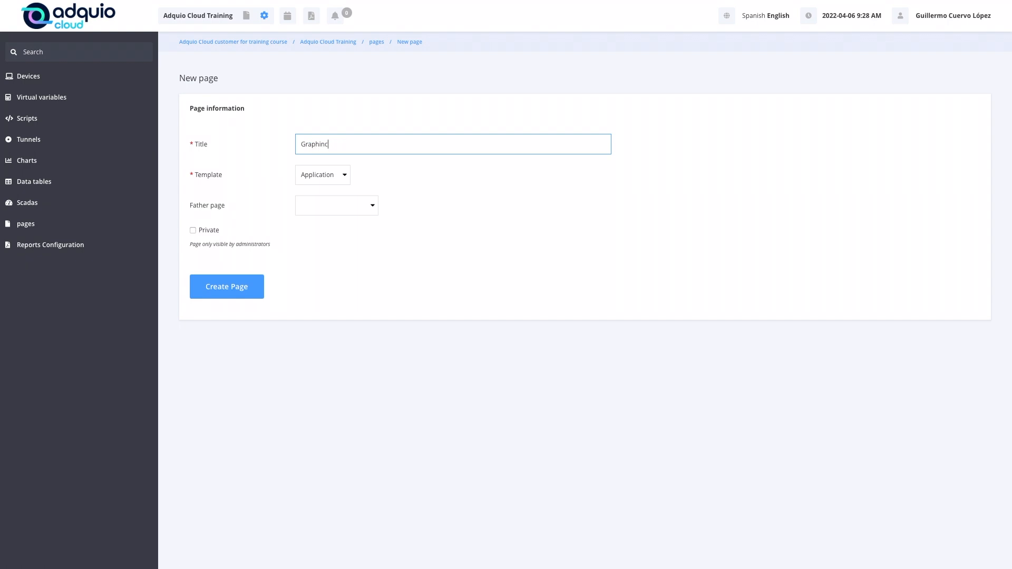
left_click(235, 291)
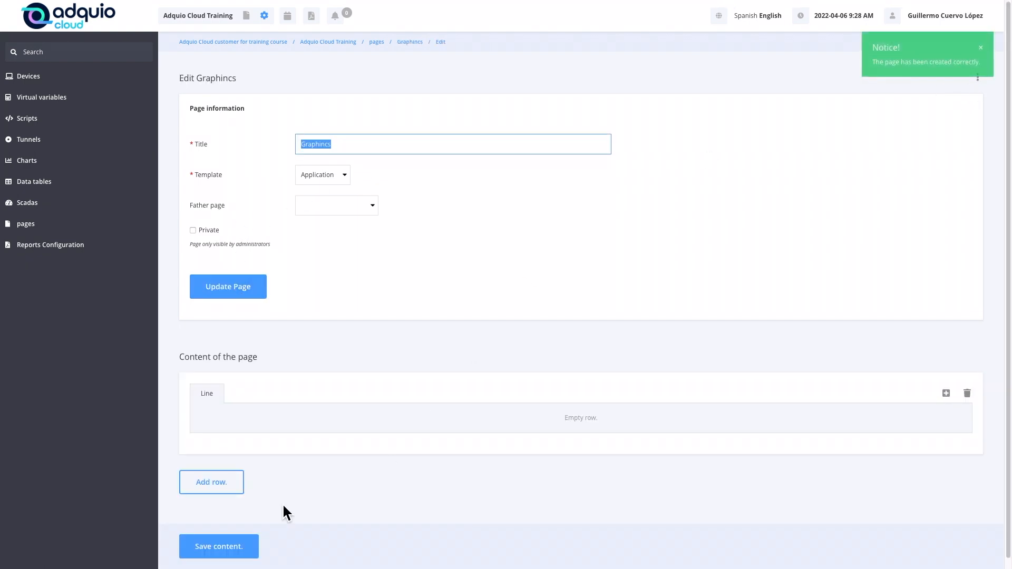
left_click(248, 558)
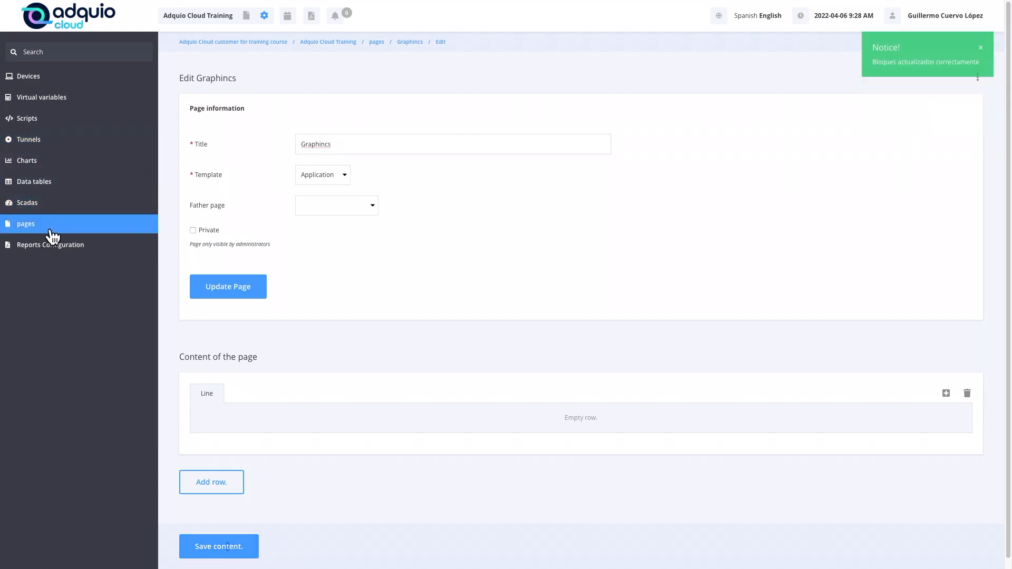
Step: Create a page titled "Scadas" with the Application template and save its content with an empty row
left_click(31, 227)
left_click(985, 77)
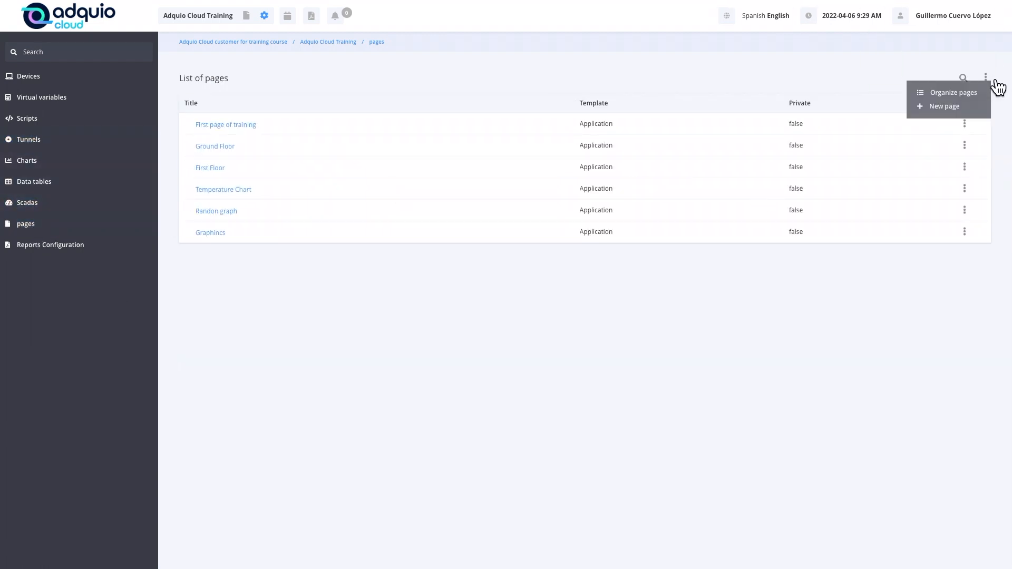
left_click(962, 109)
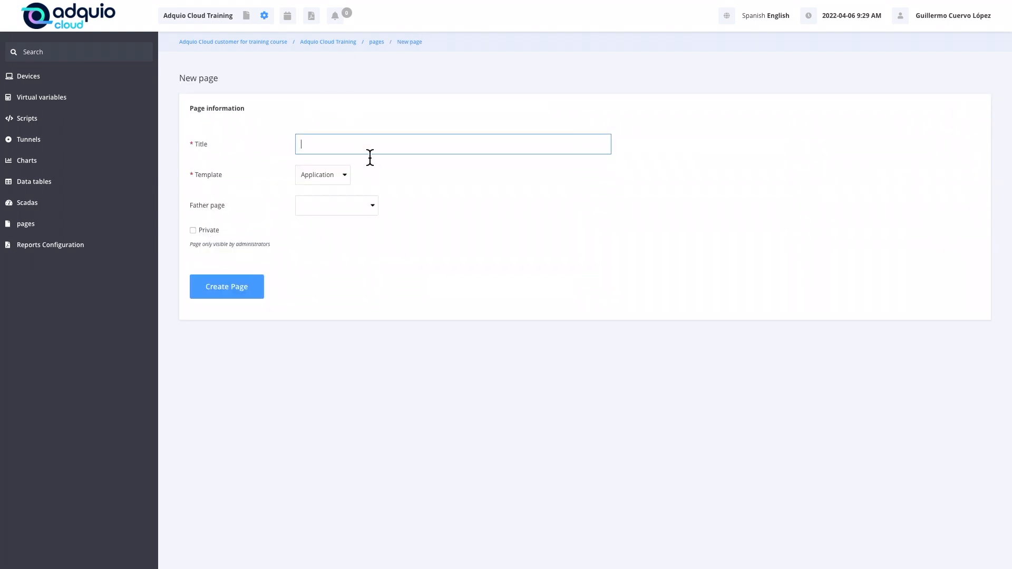
left_click(248, 296)
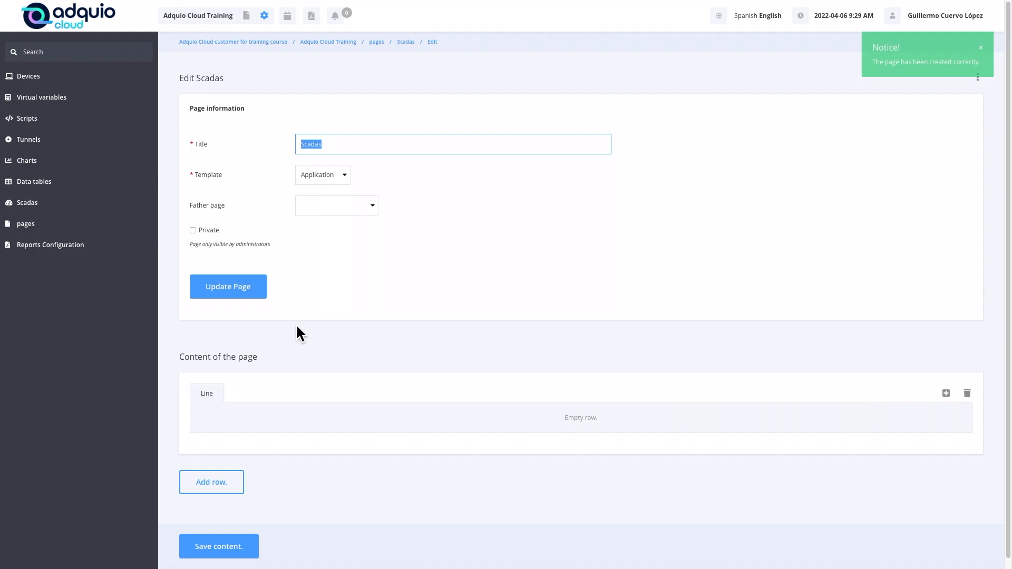
left_click(221, 548)
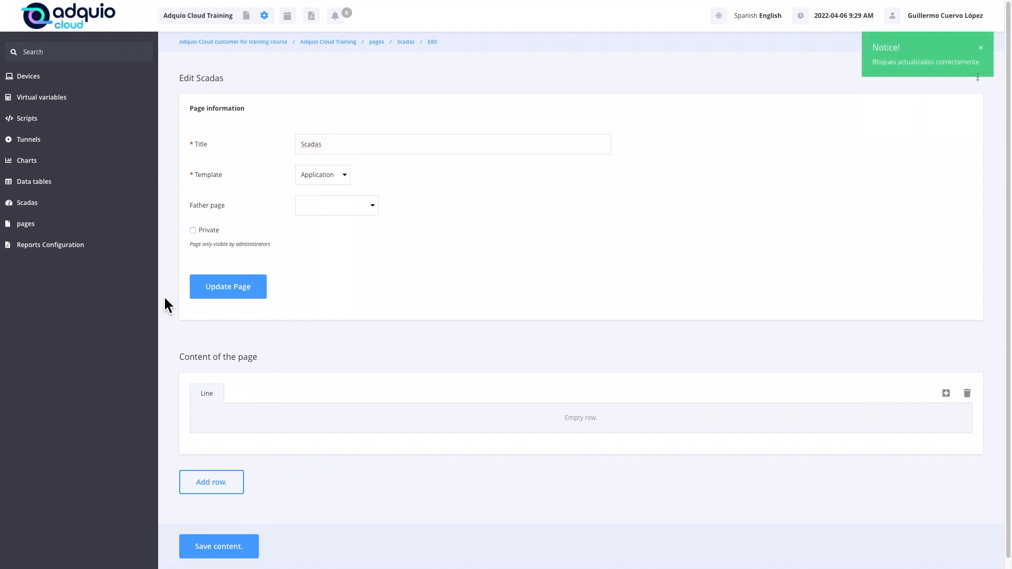
Step: Reorder the pages so Graphincs comes first and Scadas sits directly above First page of training
left_click(62, 228)
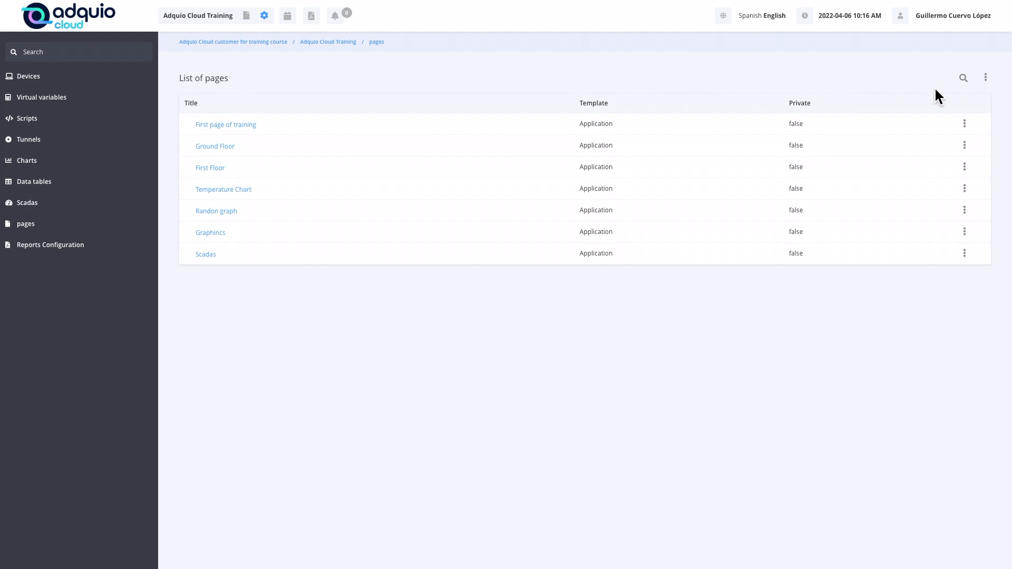
left_click(985, 78)
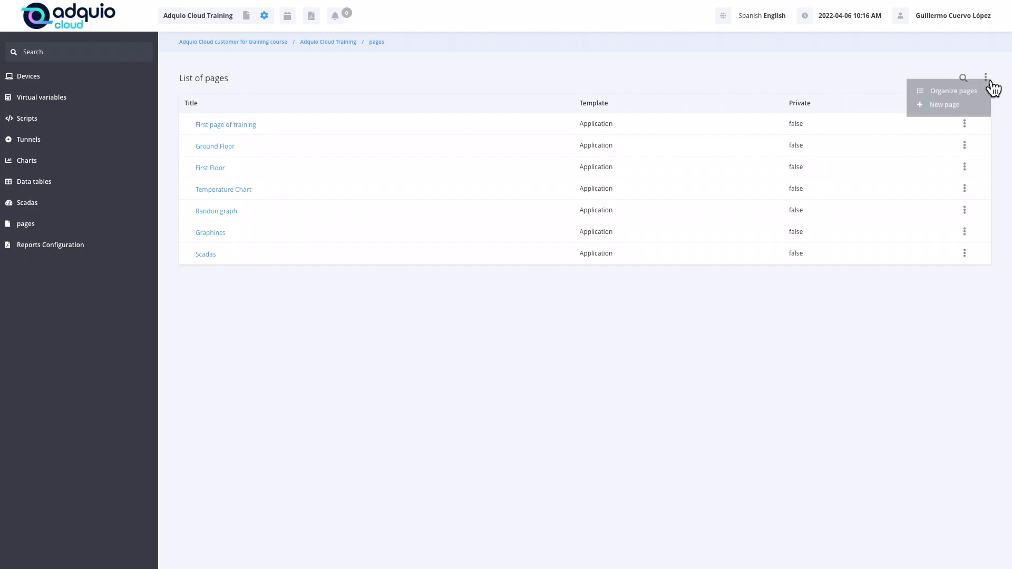
left_click(974, 96)
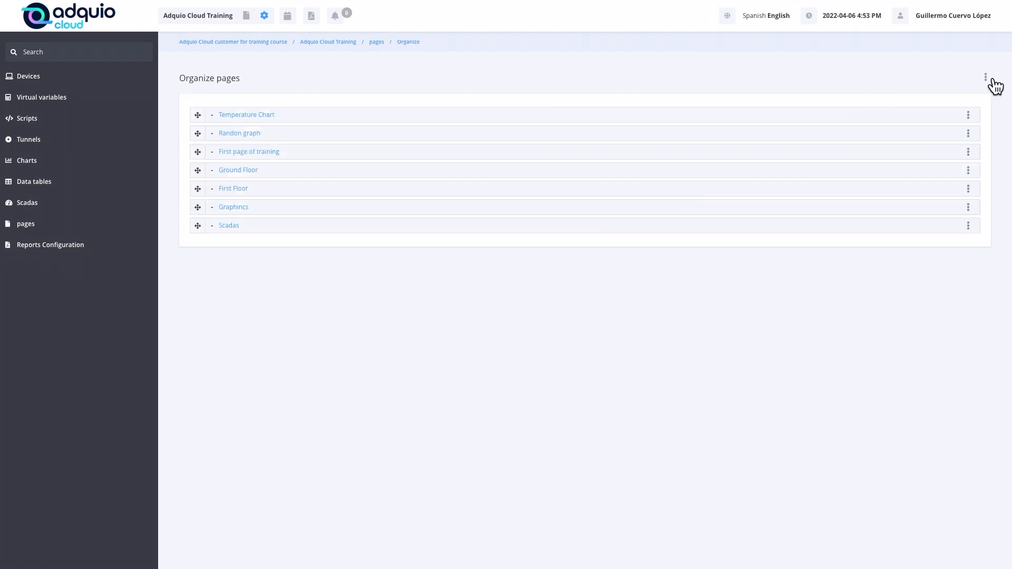
left_click_drag(194, 209, 199, 116)
left_click_drag(203, 225, 203, 171)
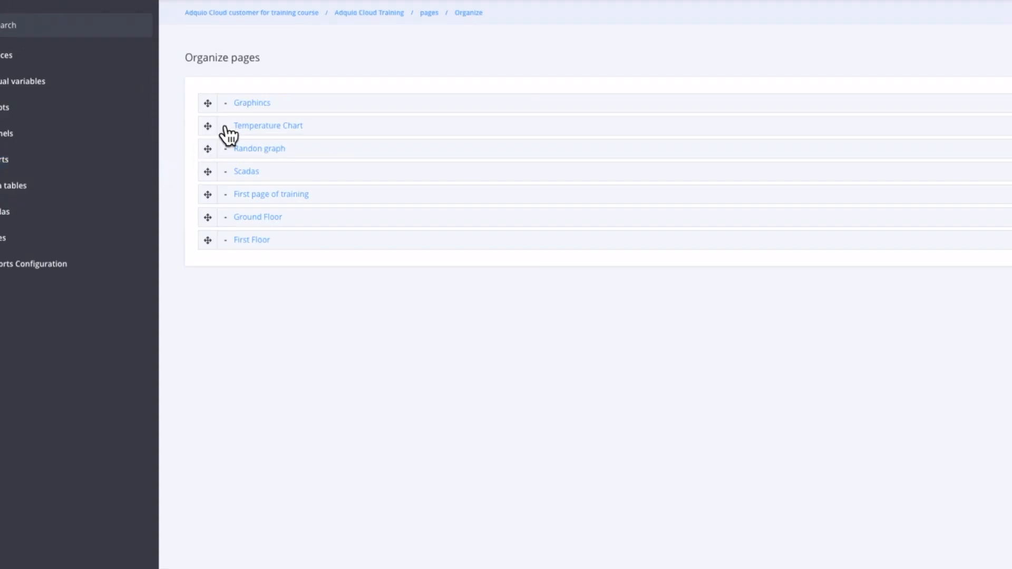
Step: Nest Temperature Chart and Randon graph under Graphincs, and First page of training, Ground Floor and First Floor under Scadas
left_click_drag(207, 126, 303, 126)
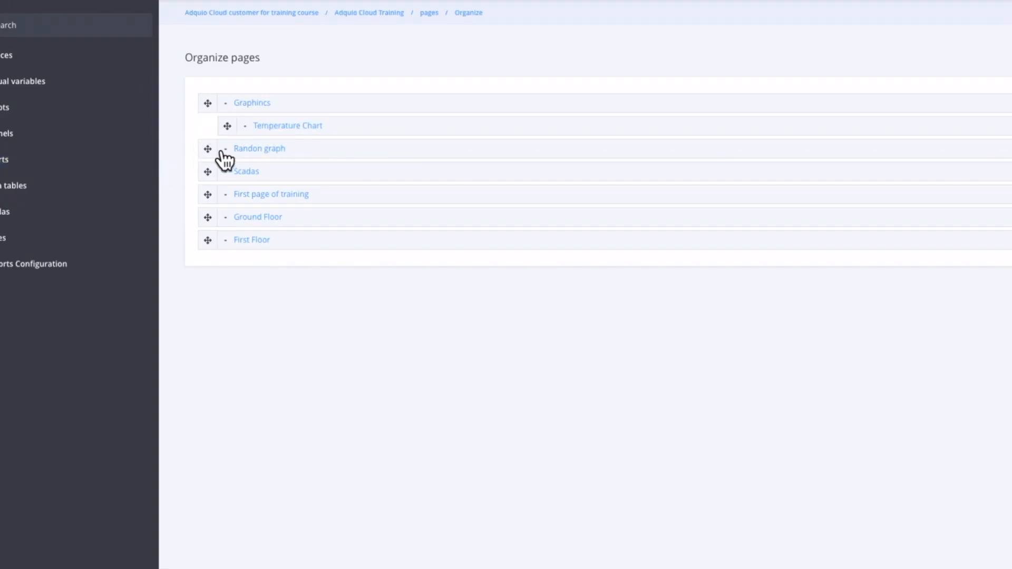
left_click_drag(209, 150, 258, 147)
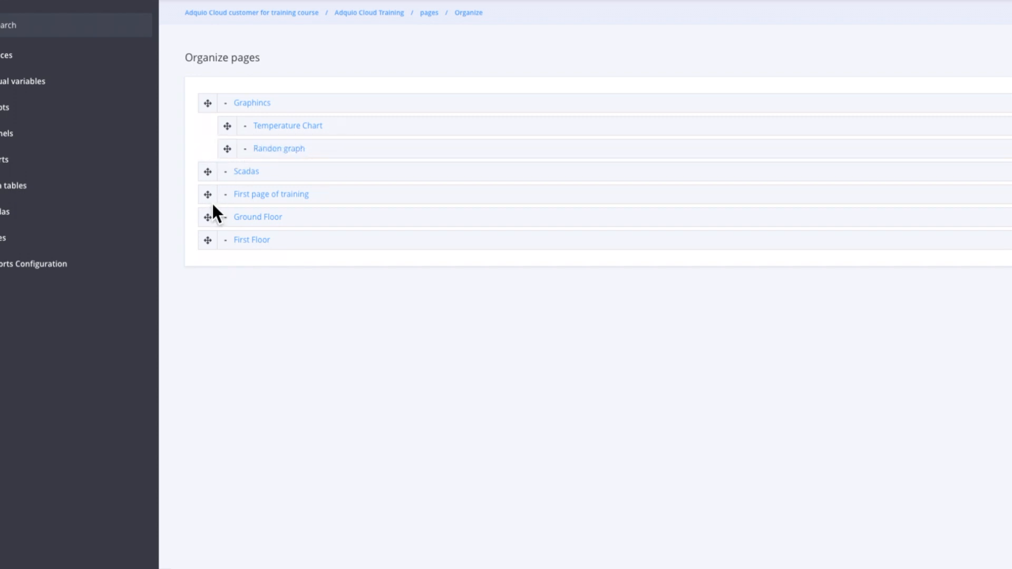
left_click_drag(209, 195, 232, 240)
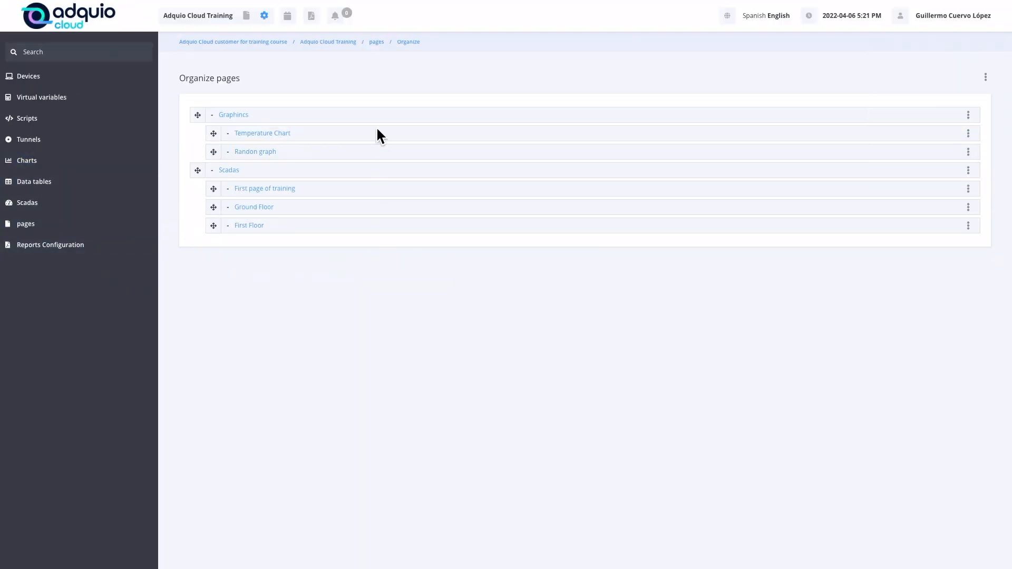
Step: Create a page titled "Combined pages" with the Application template and no father page
left_click(378, 43)
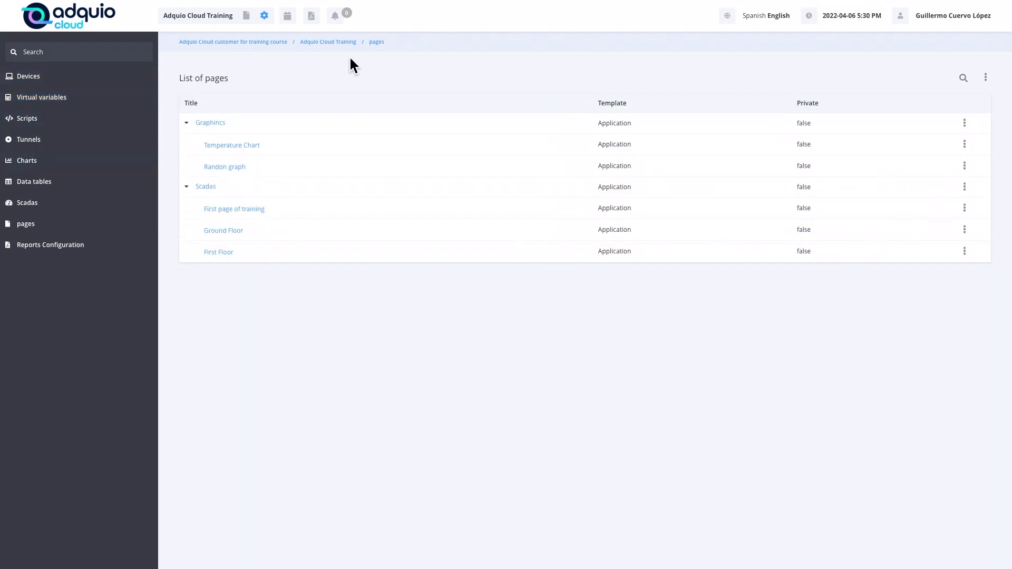
left_click(985, 77)
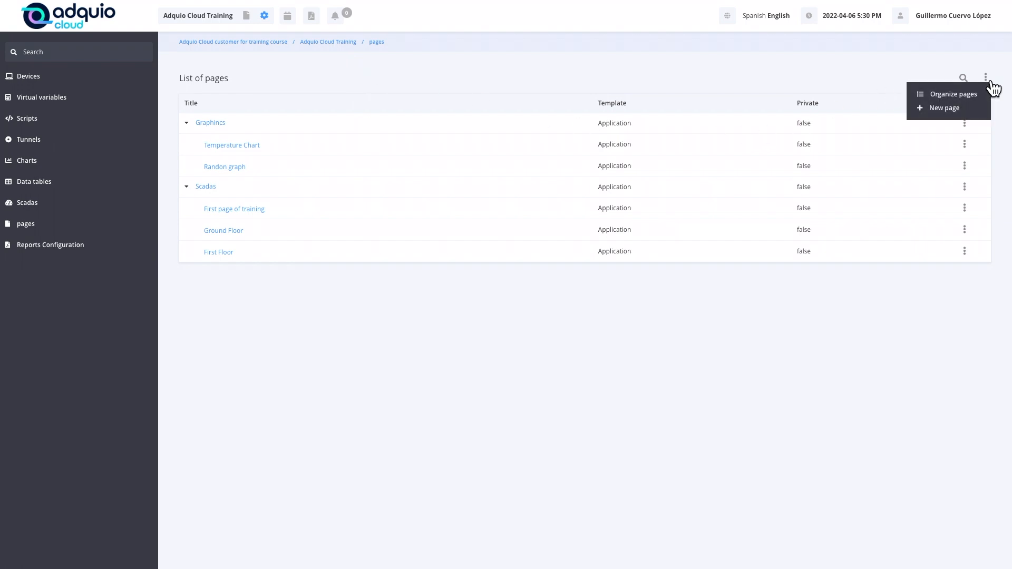
left_click(956, 108)
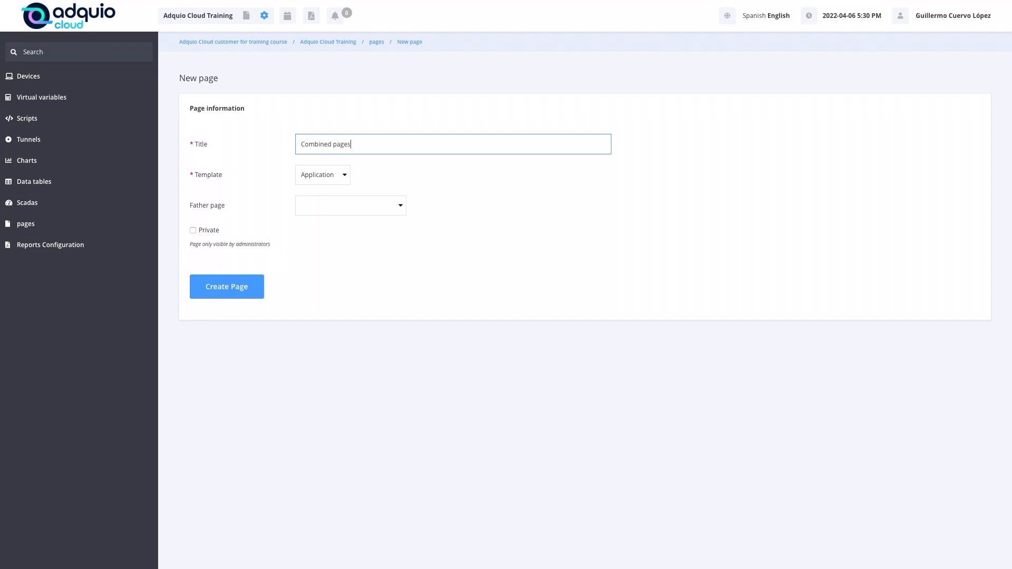
left_click(236, 294)
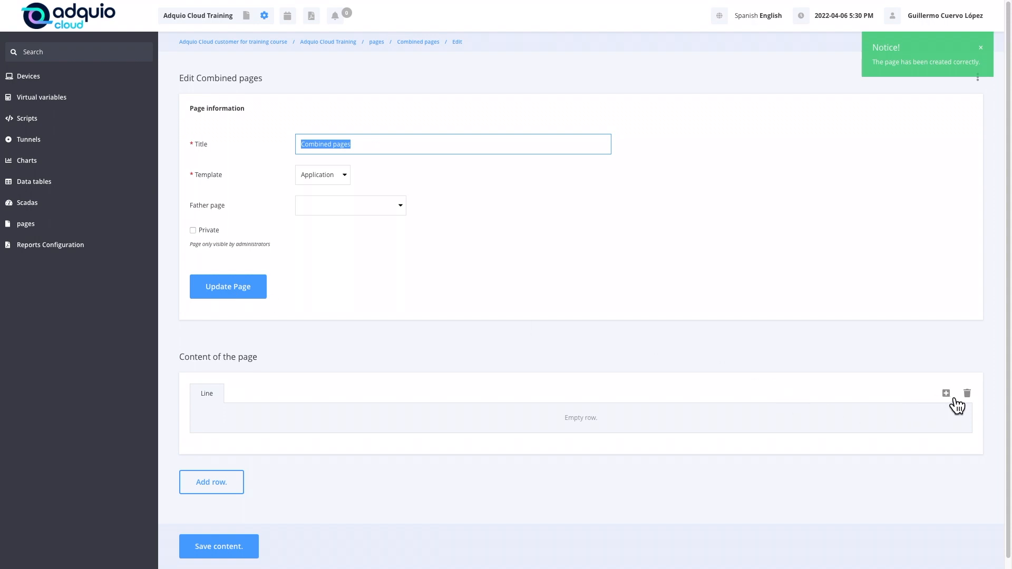
Step: Add a Tabs container to the empty row of Combined pages and put a graph block with the Temperature graph chart in it
left_click(945, 394)
left_click(928, 427)
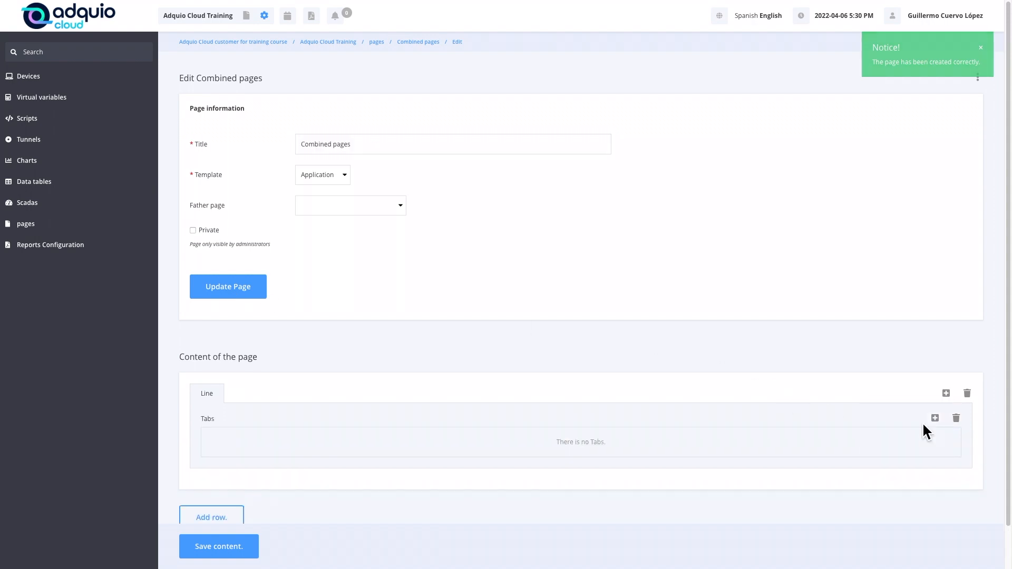
left_click(936, 420)
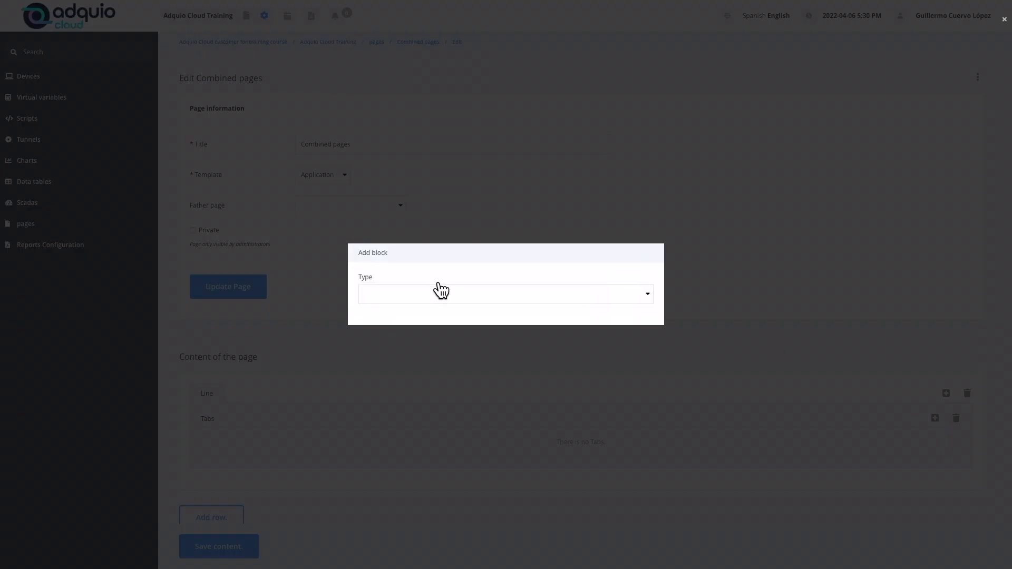
left_click(439, 294)
left_click(431, 312)
left_click(432, 283)
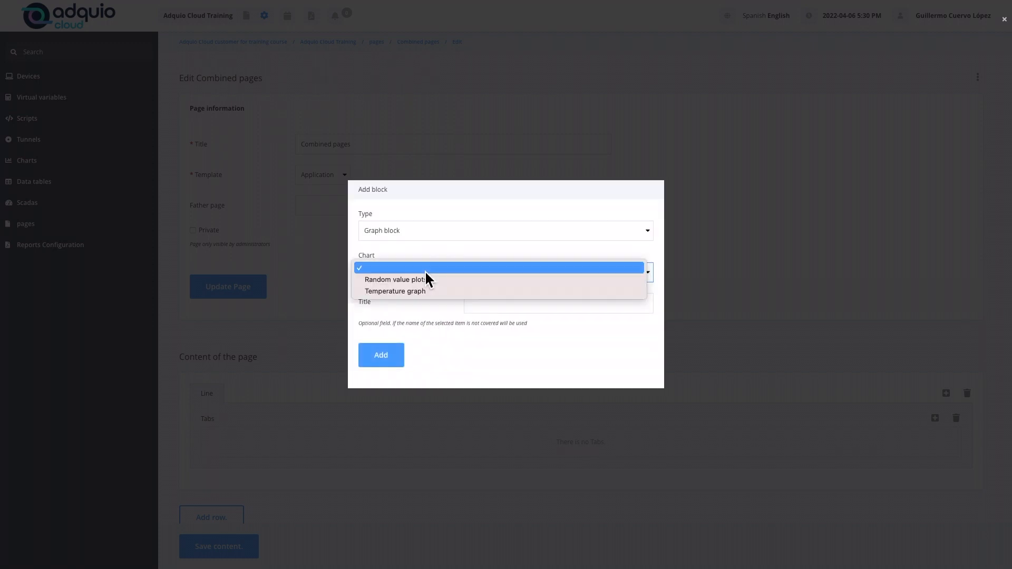
left_click(435, 291)
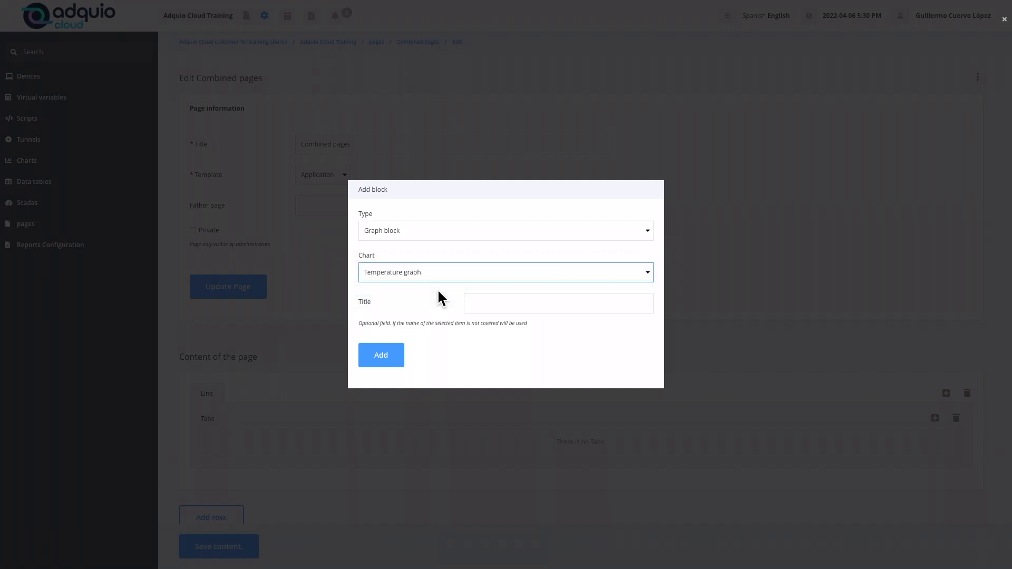
left_click(400, 354)
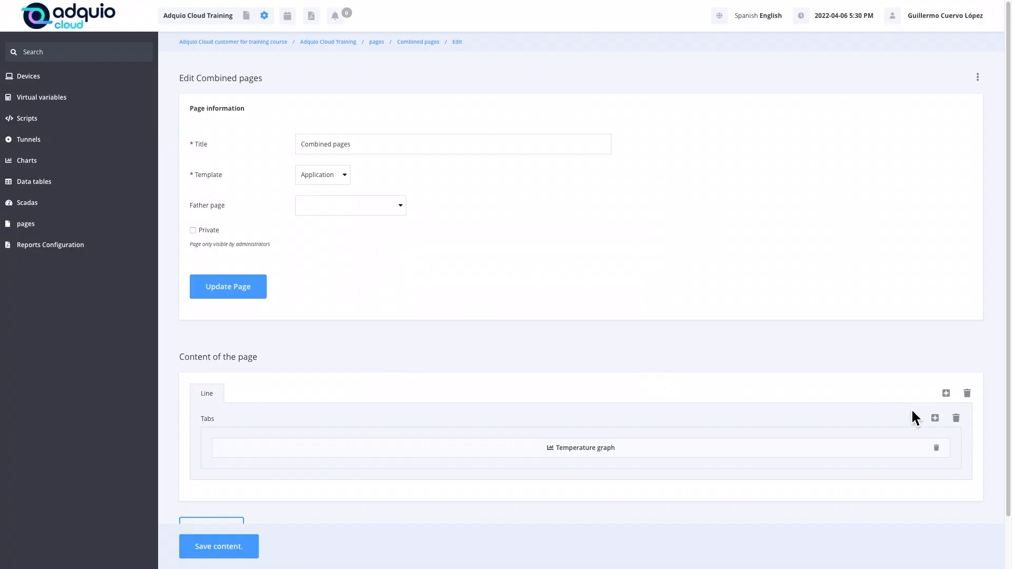
Step: Add a real time table block with the Temp Table data table to the Tabs container
left_click(934, 419)
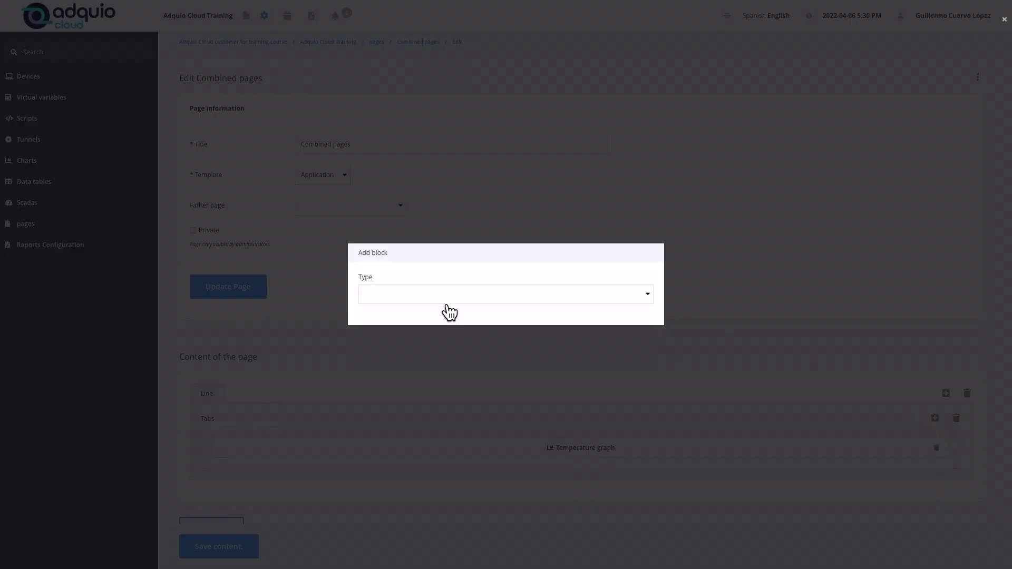
left_click(443, 295)
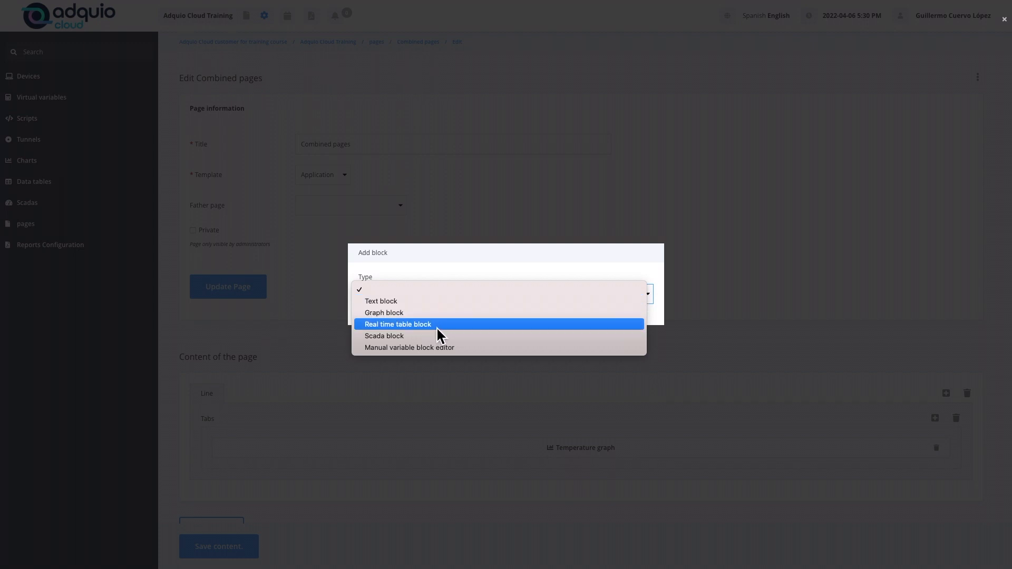
left_click(437, 325)
left_click(443, 275)
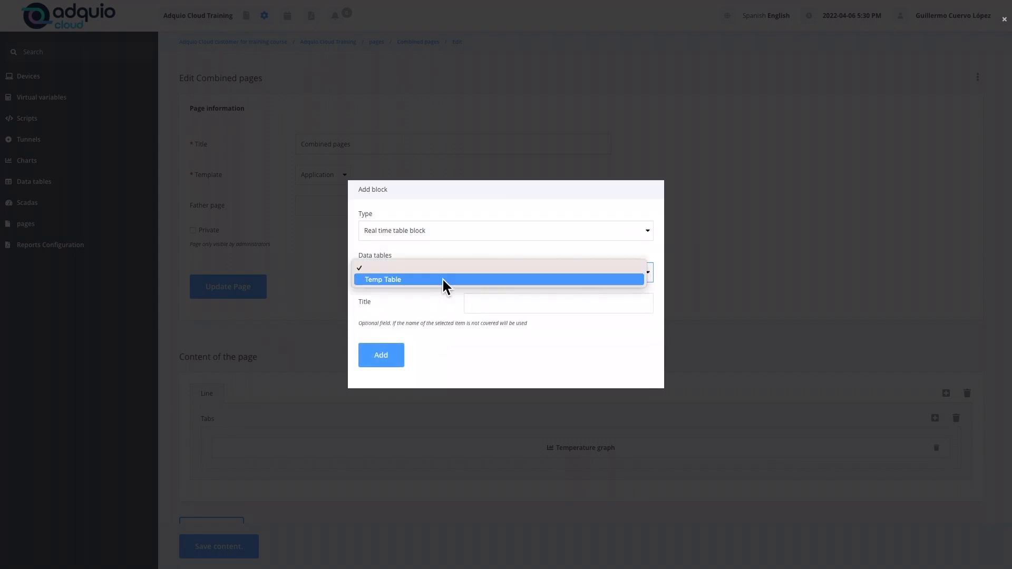
left_click(438, 281)
left_click(380, 357)
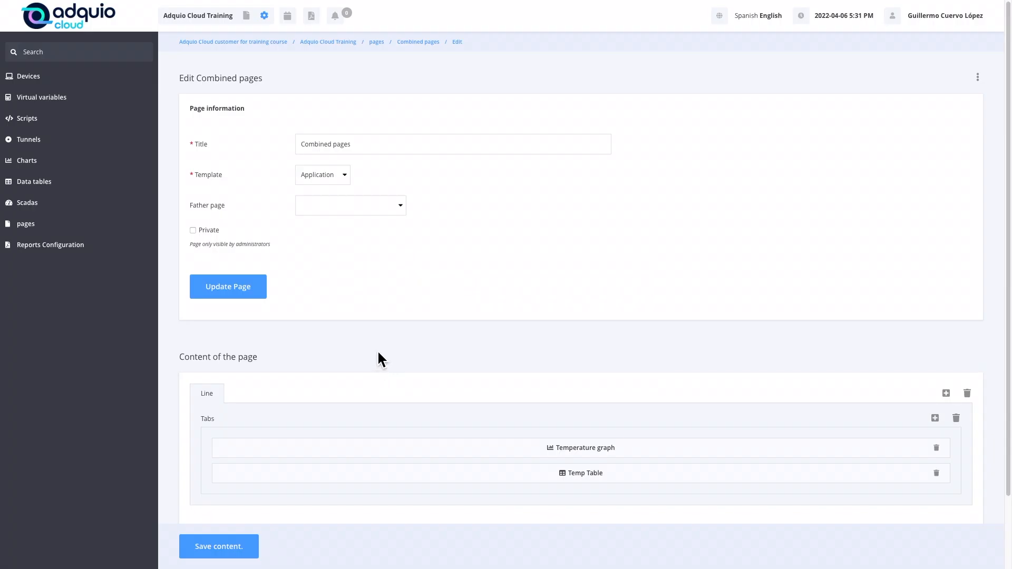
Step: Add a scada block with the Building Facade scada to the Tabs container and save the page content
left_click(935, 419)
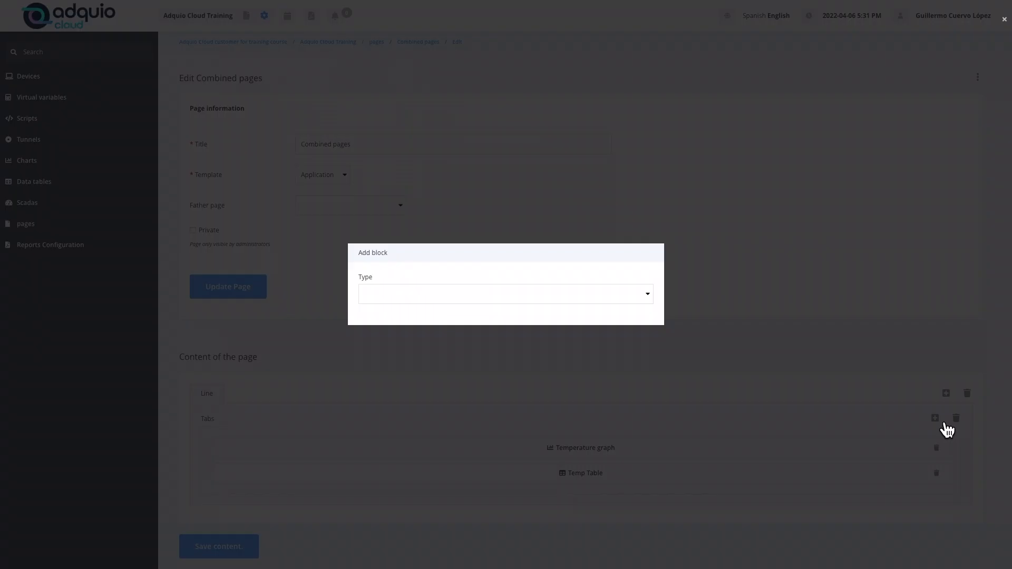
left_click(491, 300)
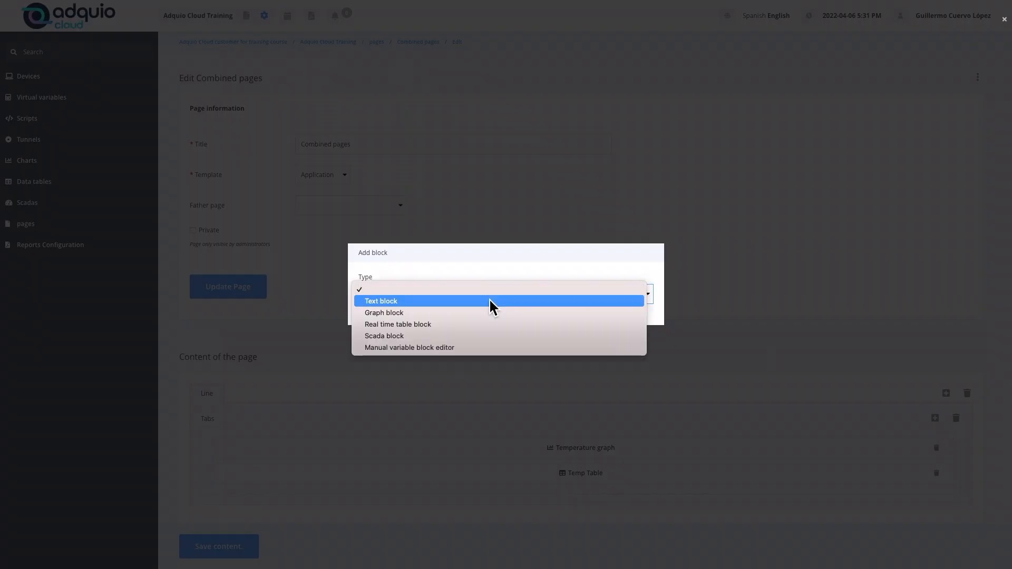
left_click(428, 336)
left_click(409, 270)
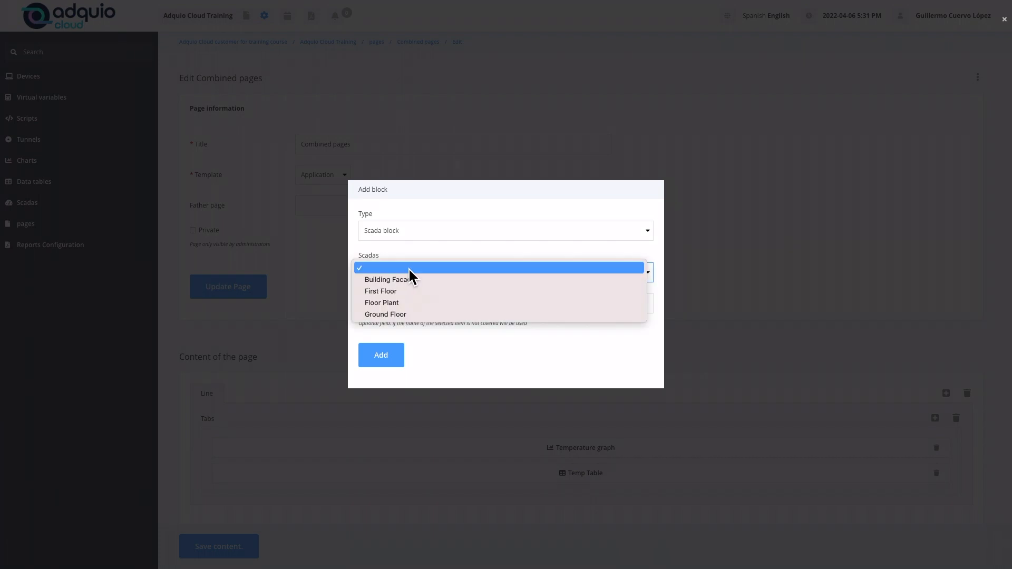
left_click(375, 356)
left_click(210, 550)
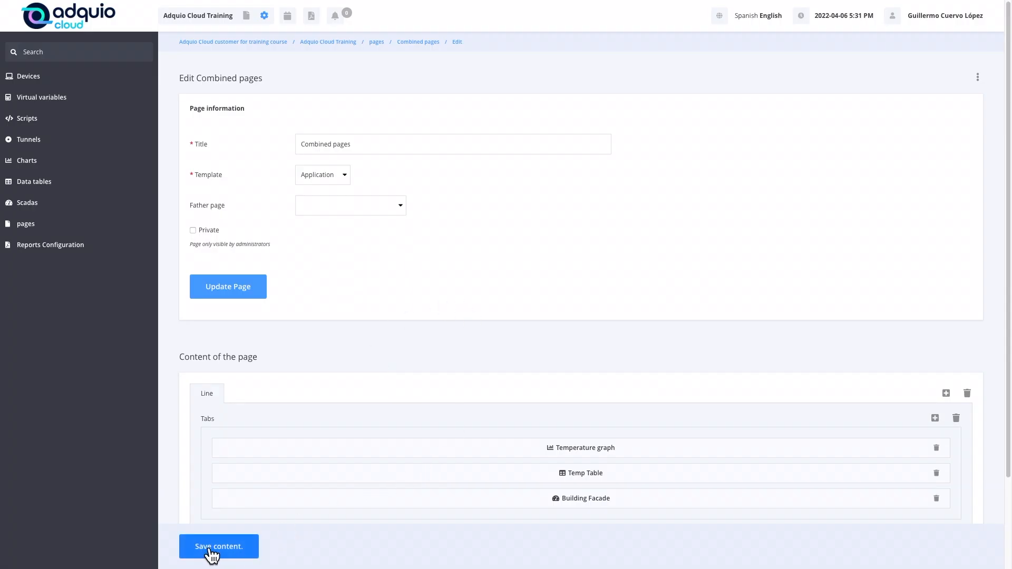
Step: View the Combined pages page and check its Temperature graph, Temp Table and Building Facade tabs
left_click(420, 45)
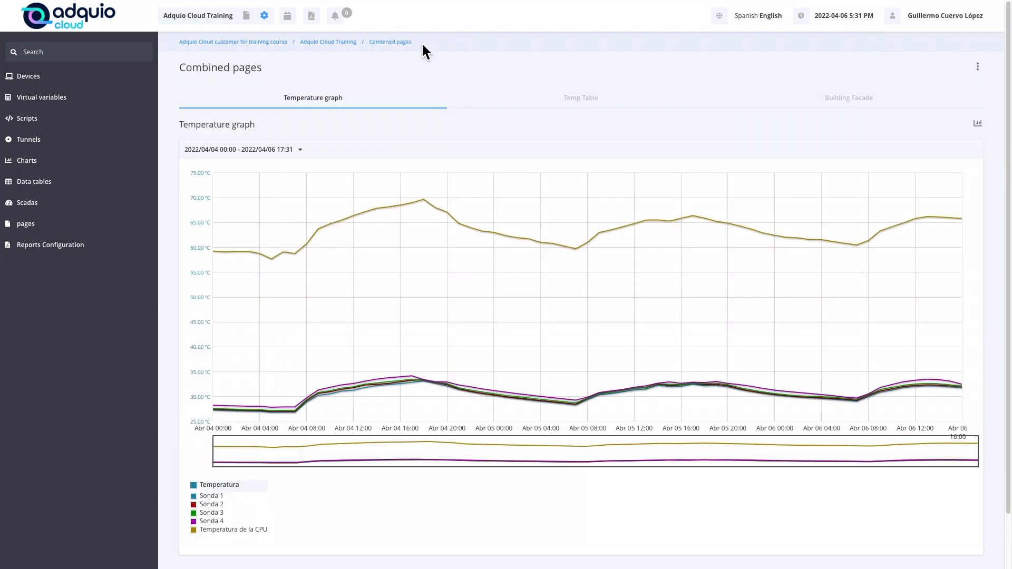
left_click(591, 102)
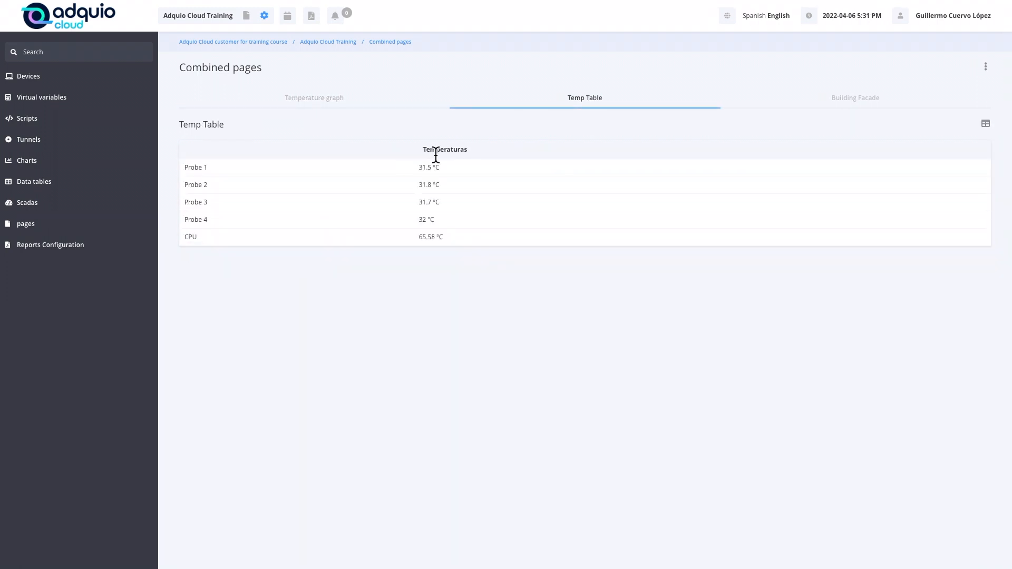
left_click(830, 103)
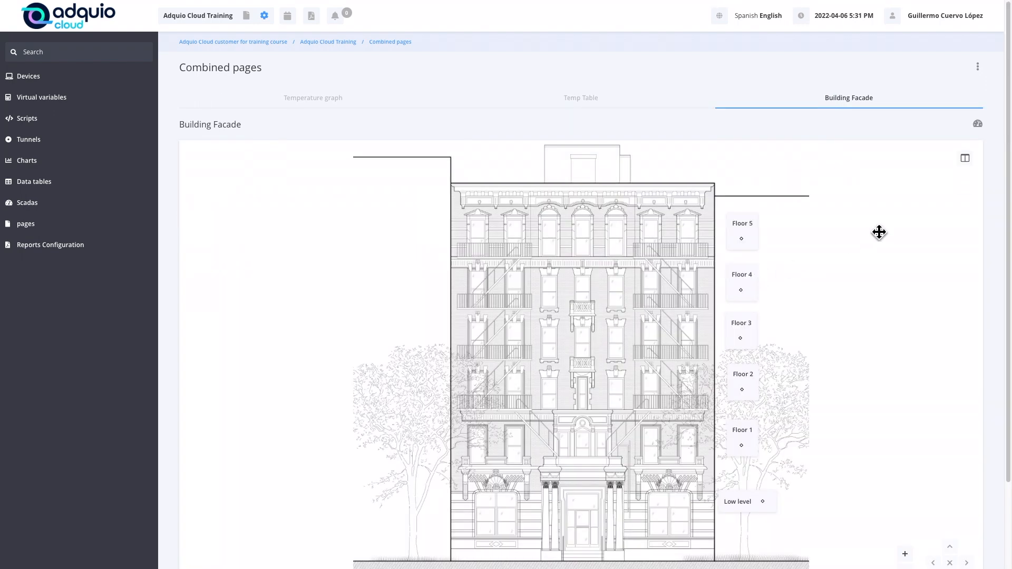
left_click(317, 111)
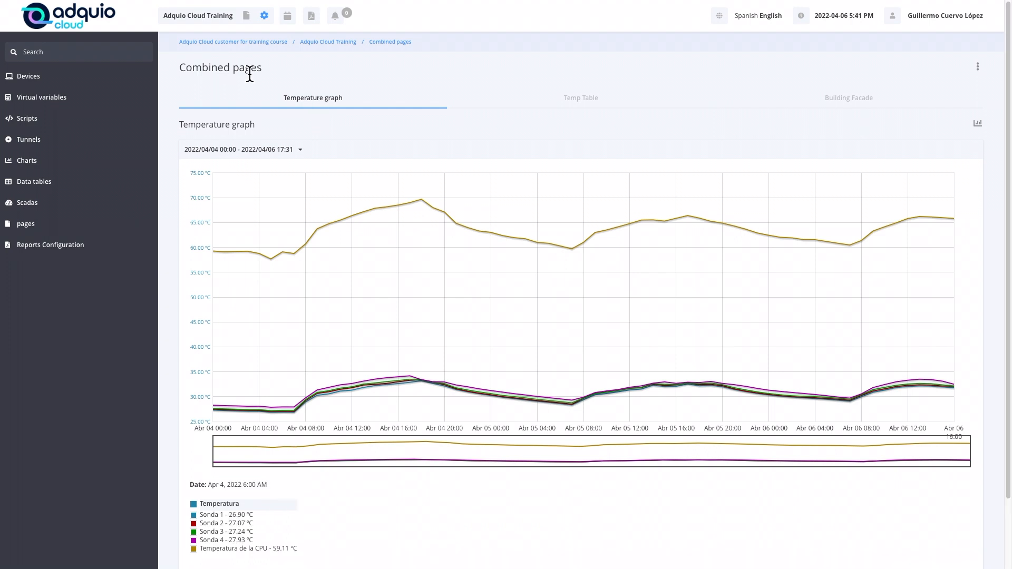
Step: Browse the published page tree, checking the graph pages under Graphincs and the training and floor pages under Scadas
left_click(253, 19)
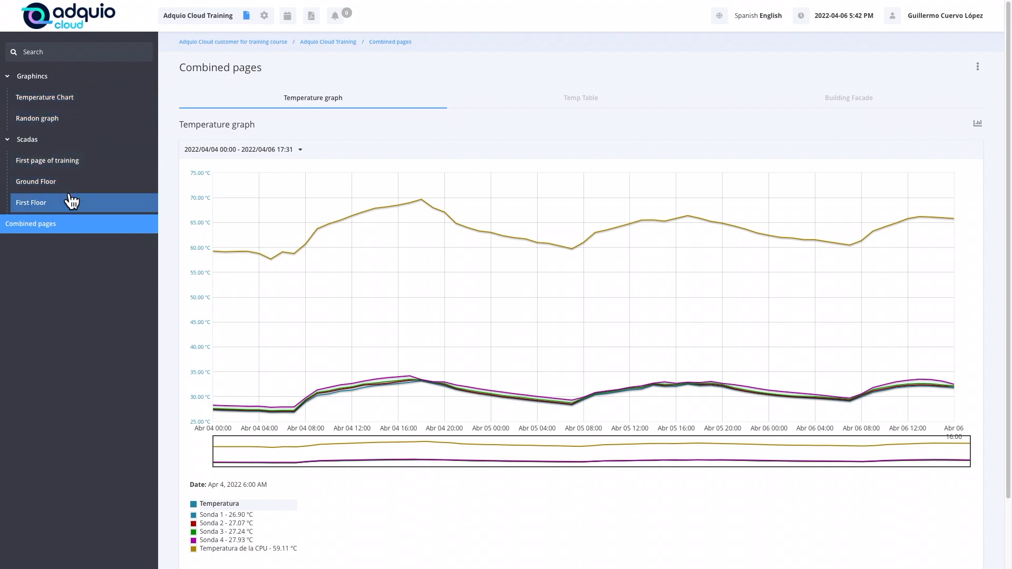
left_click(64, 104)
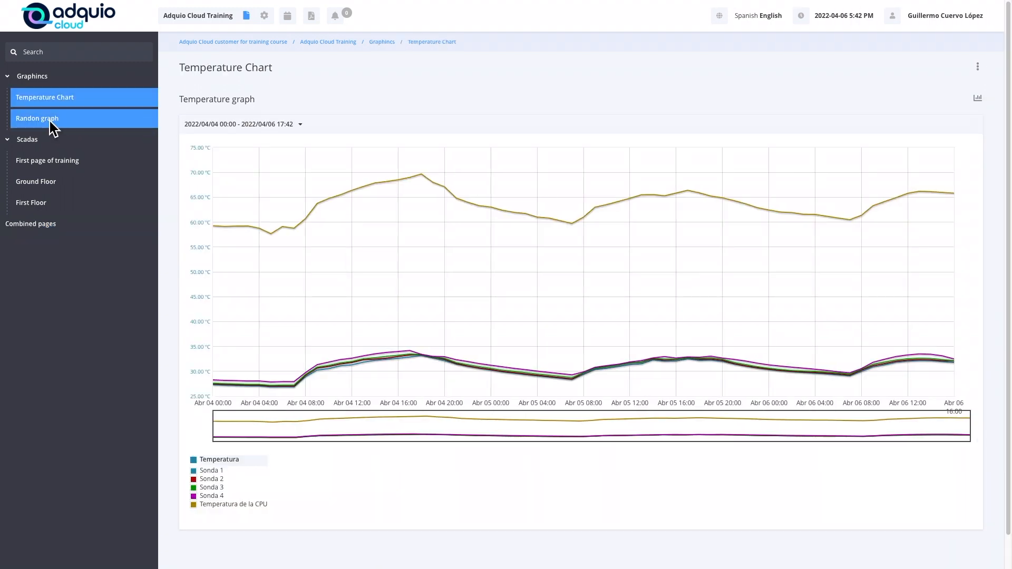
left_click(53, 127)
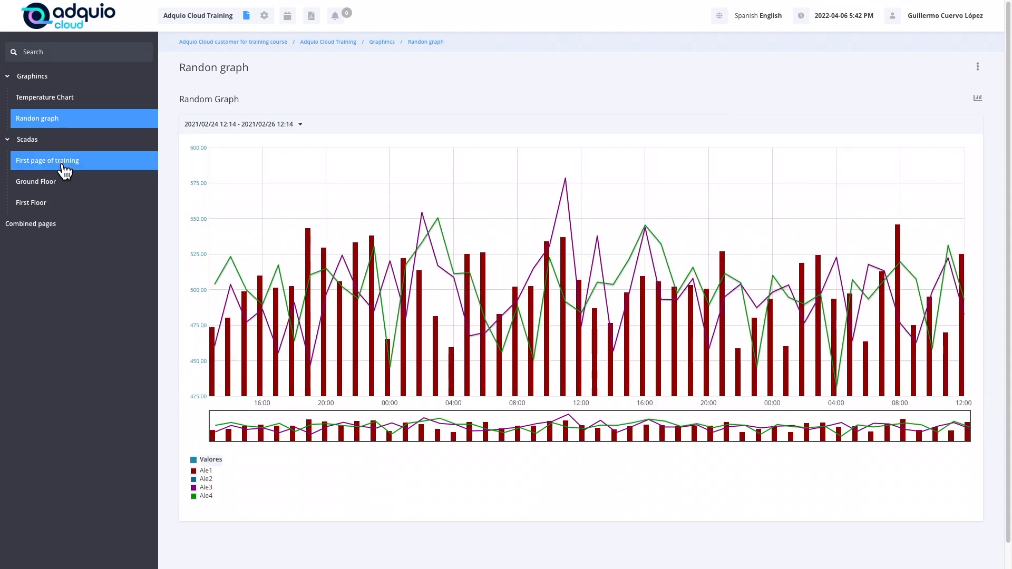
left_click(63, 165)
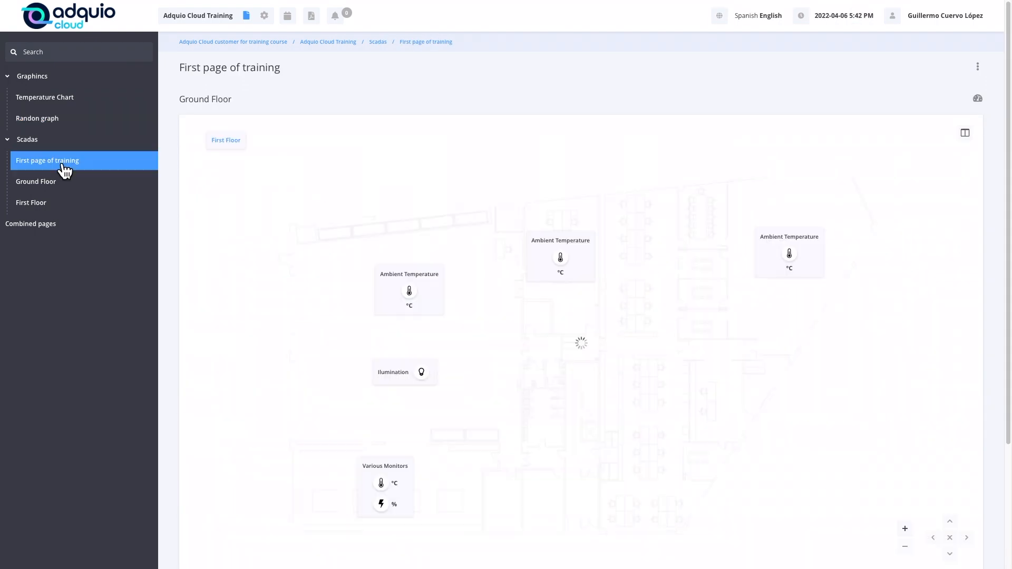
left_click(46, 206)
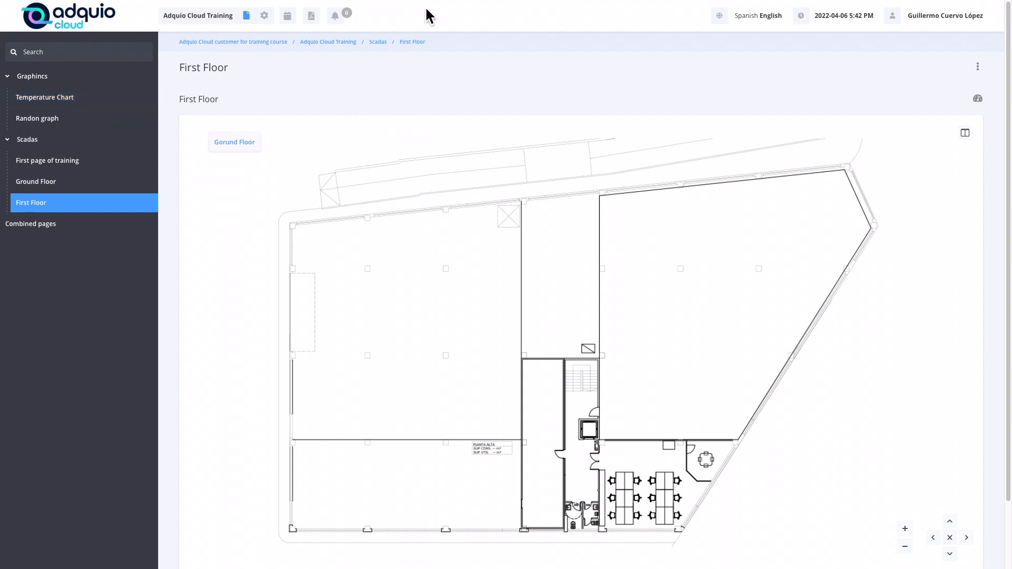
left_click(69, 104)
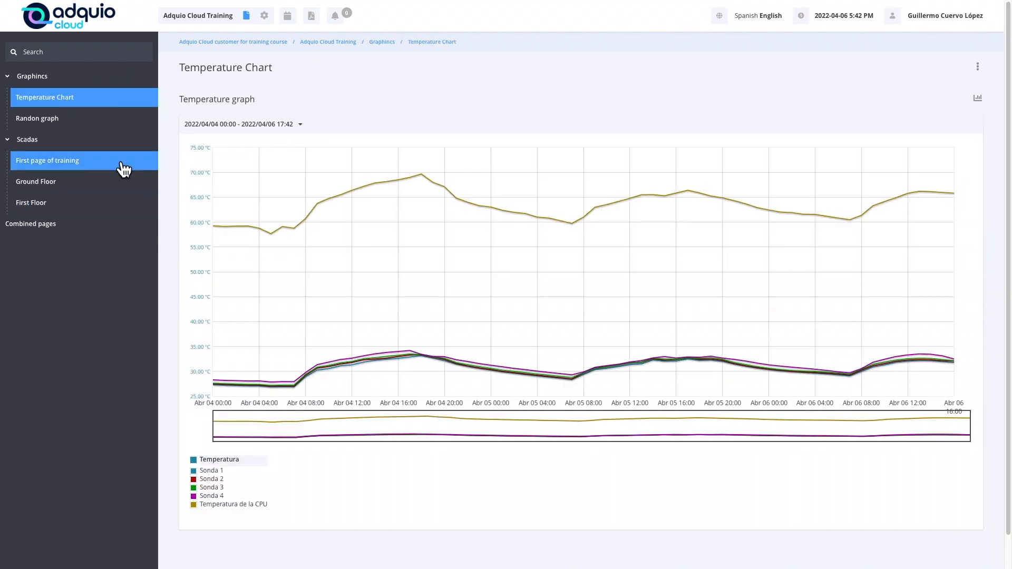
left_click(69, 182)
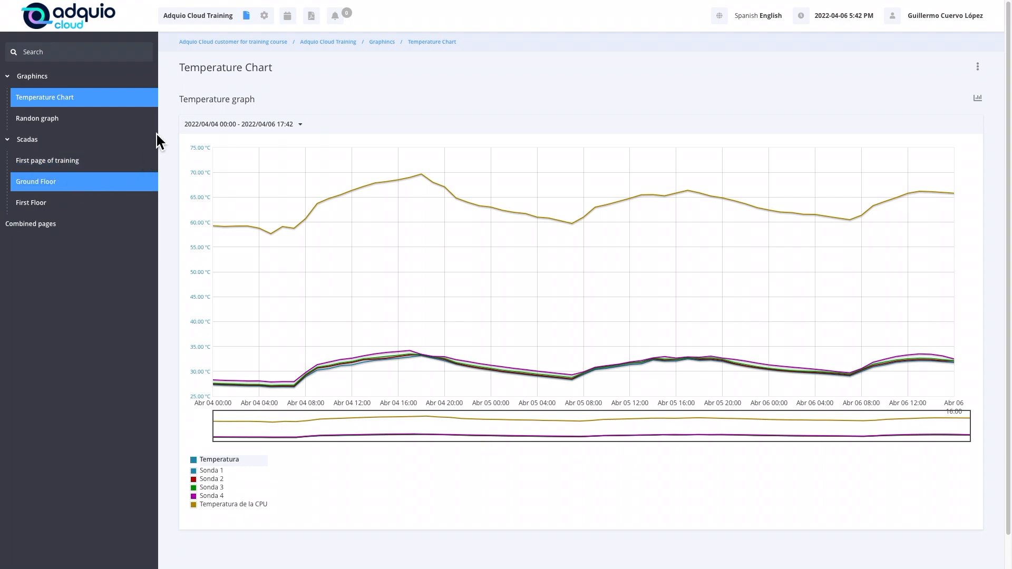